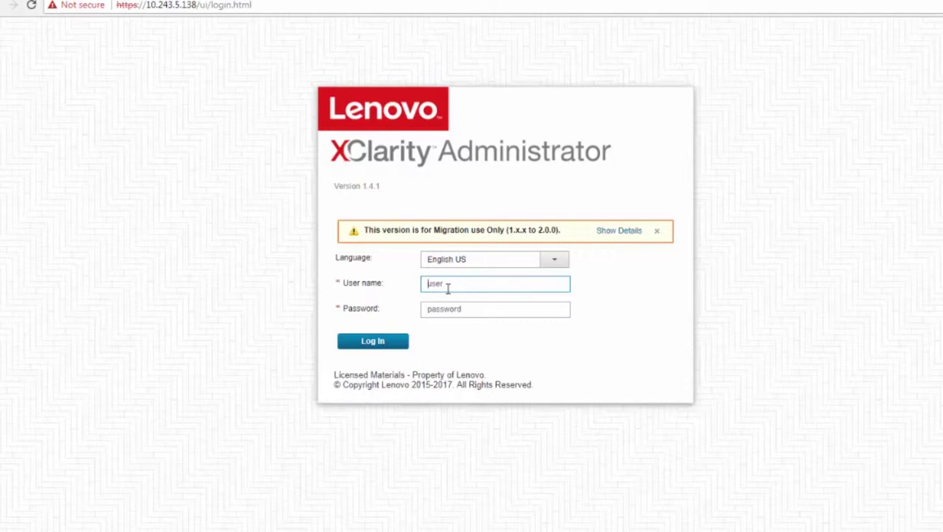
Step: Log in with the administrator user name and password, then open Administration > Update Management Server
type("US")
key("BackSpace")
type("SERID")
key("Tab")
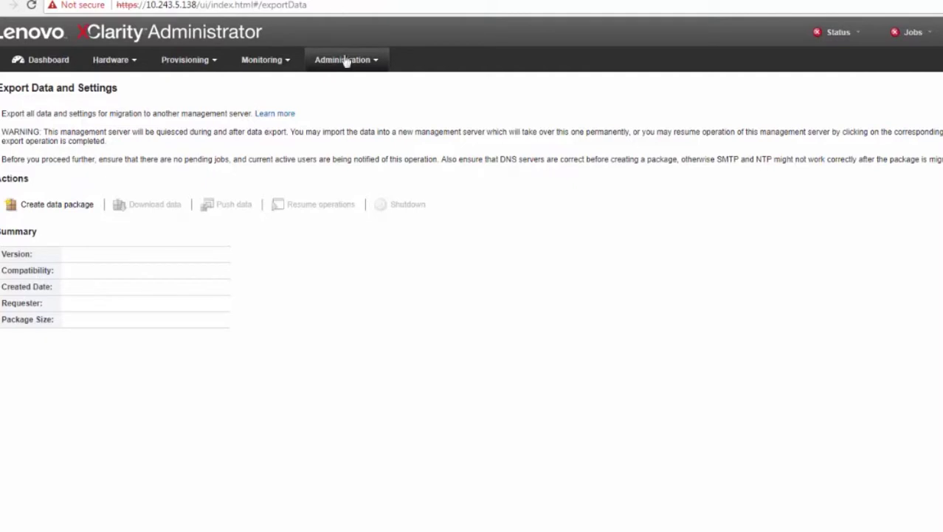
left_click(361, 62)
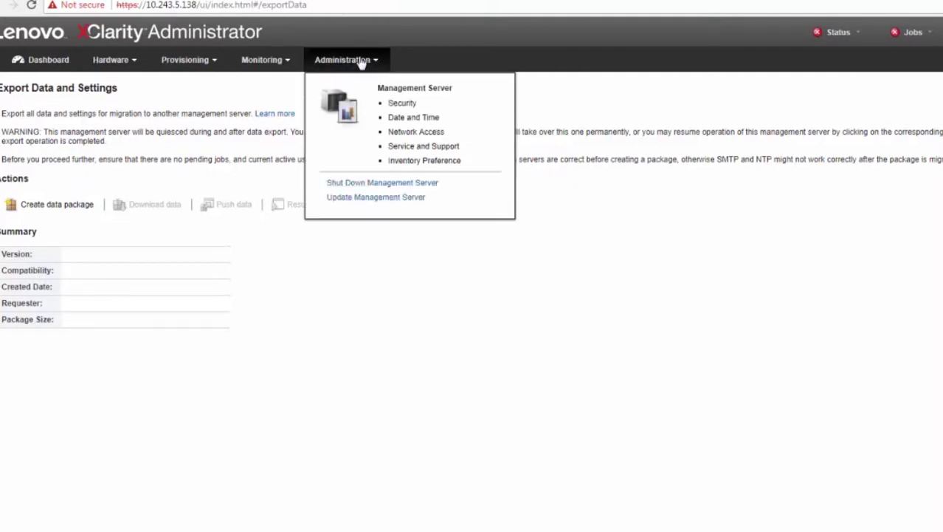
left_click(361, 199)
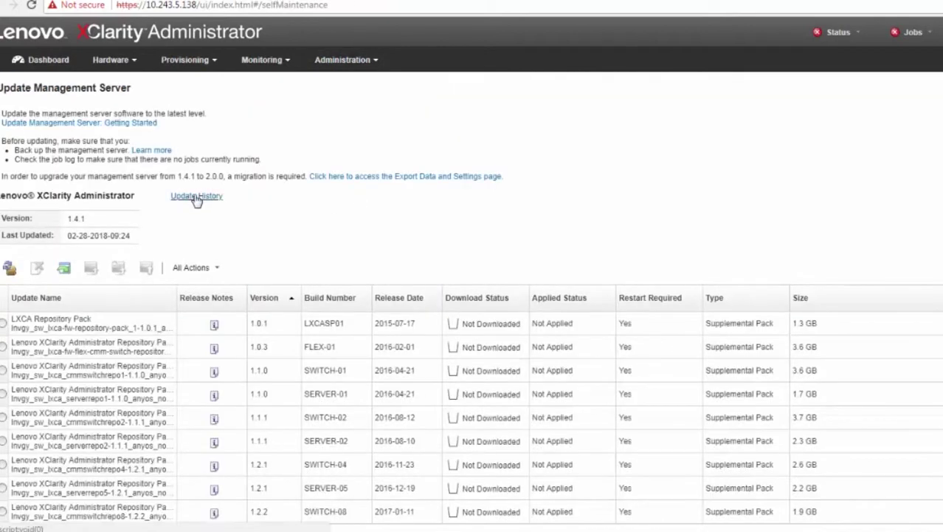
left_click(197, 197)
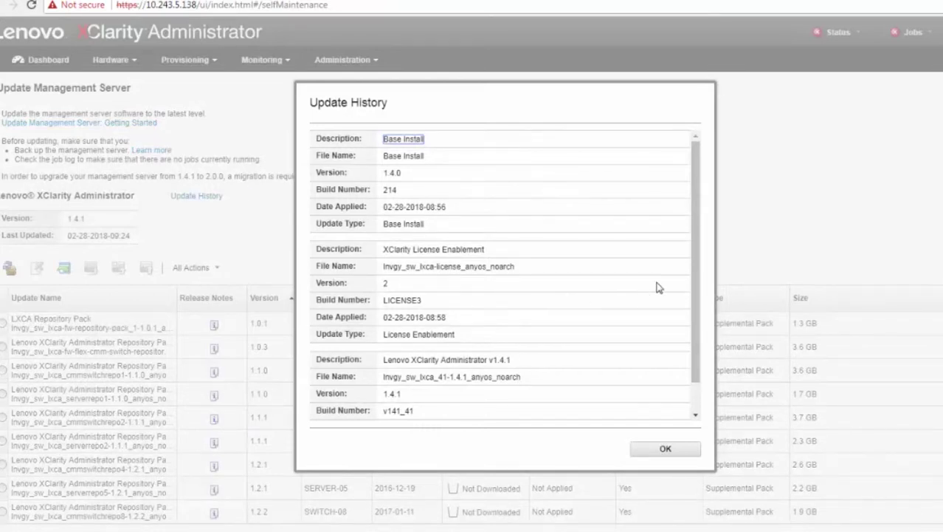
left_click_drag(694, 262, 695, 291)
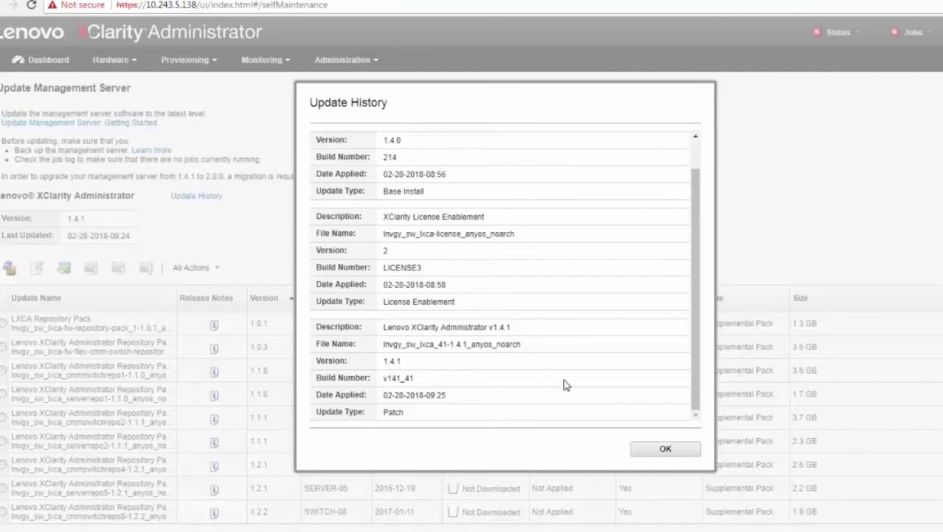
left_click(664, 448)
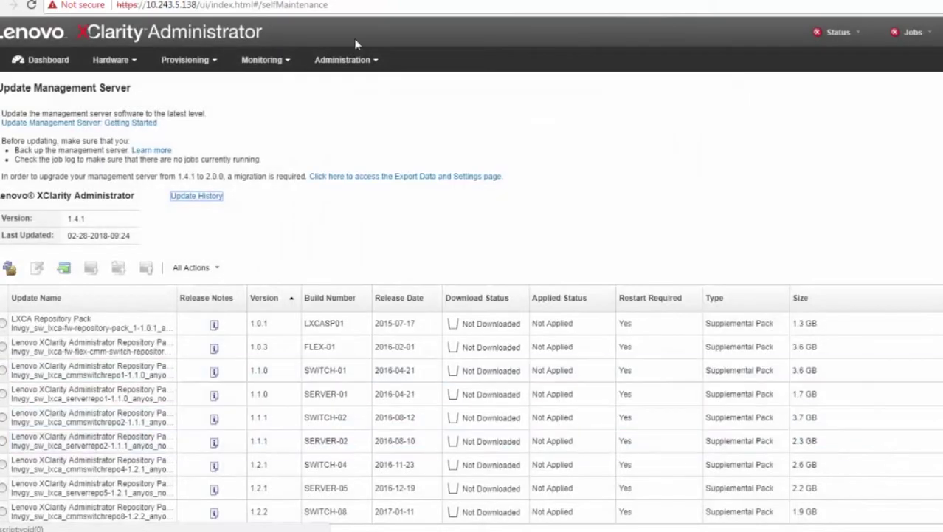
Step: Open Shut Down Management Server, close it without shutting down, and go to the Dashboard
left_click(357, 63)
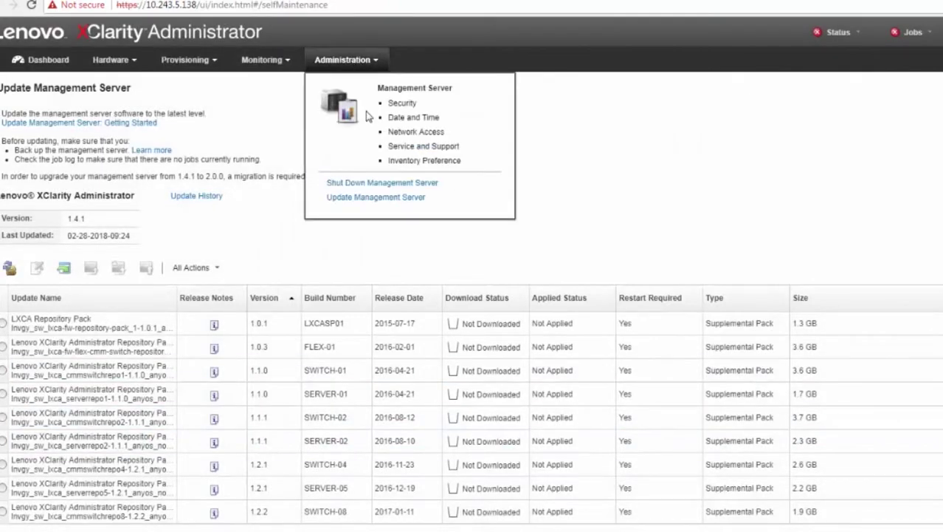
left_click(369, 184)
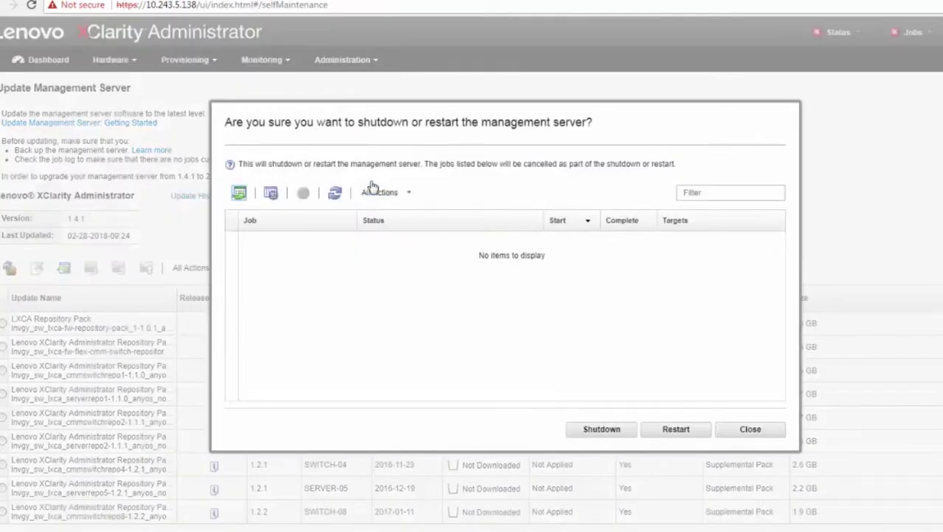
left_click(750, 430)
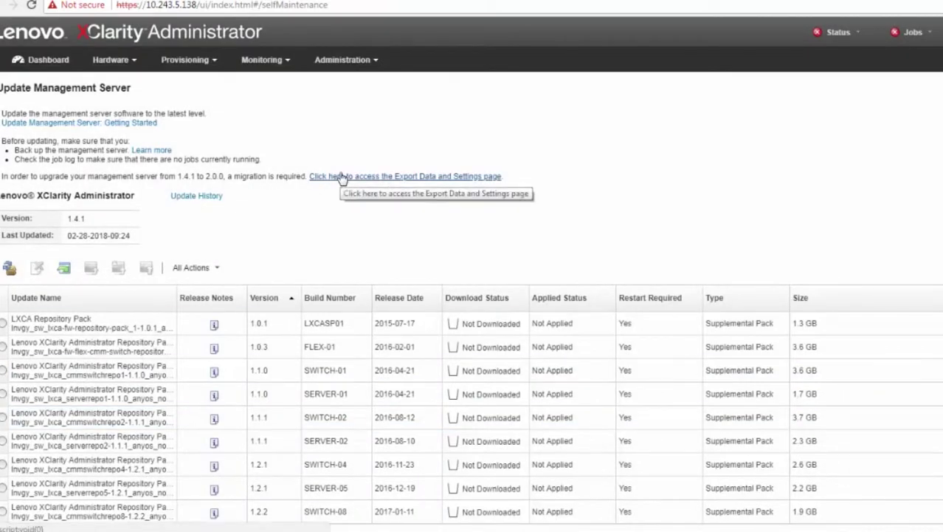
left_click(49, 62)
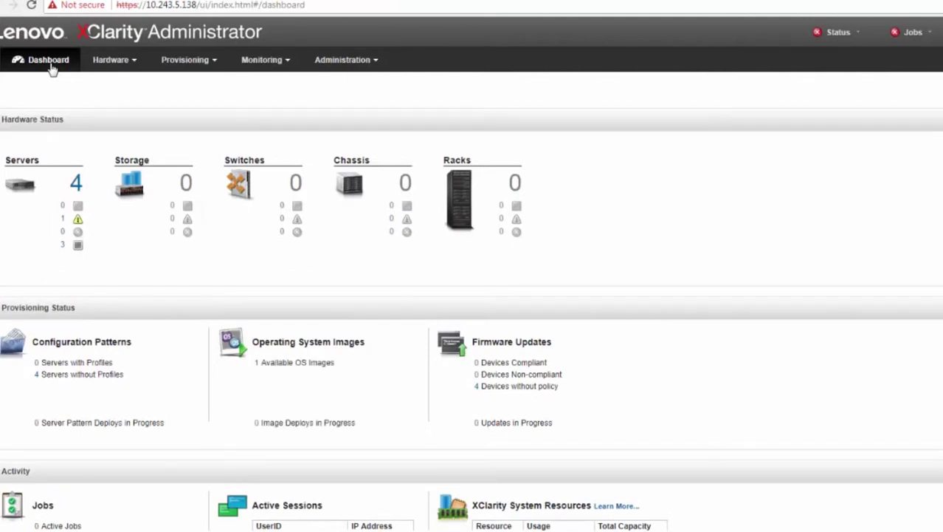
Step: View the four managed servers, then return to Update Management Server and scroll its repository pack table
left_click(107, 63)
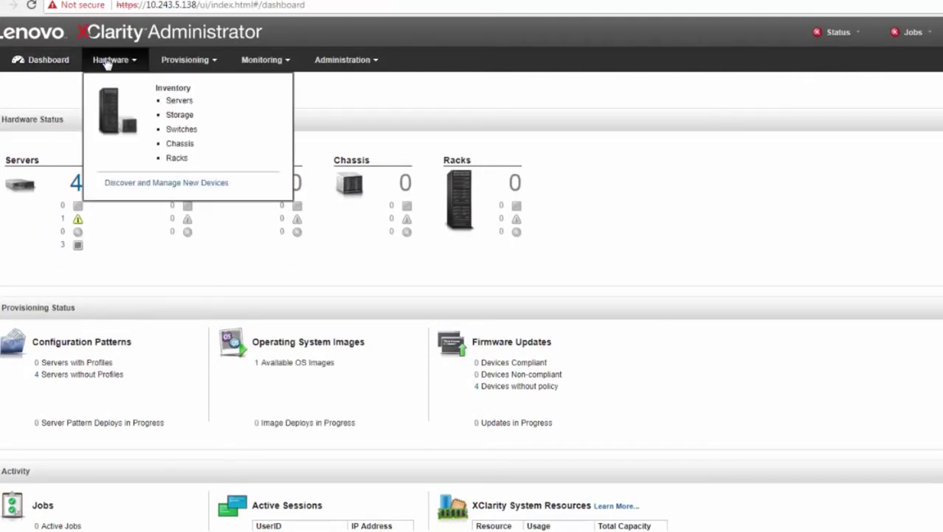
left_click(178, 102)
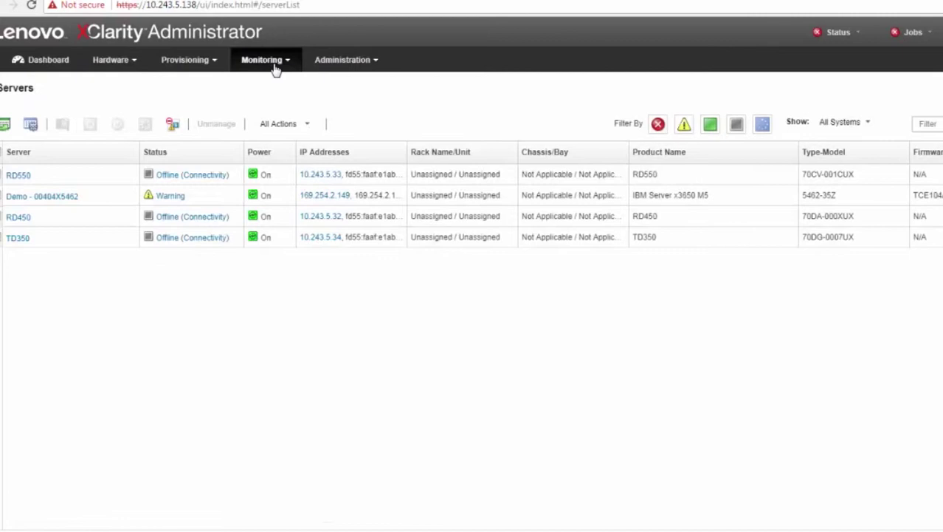
left_click(345, 61)
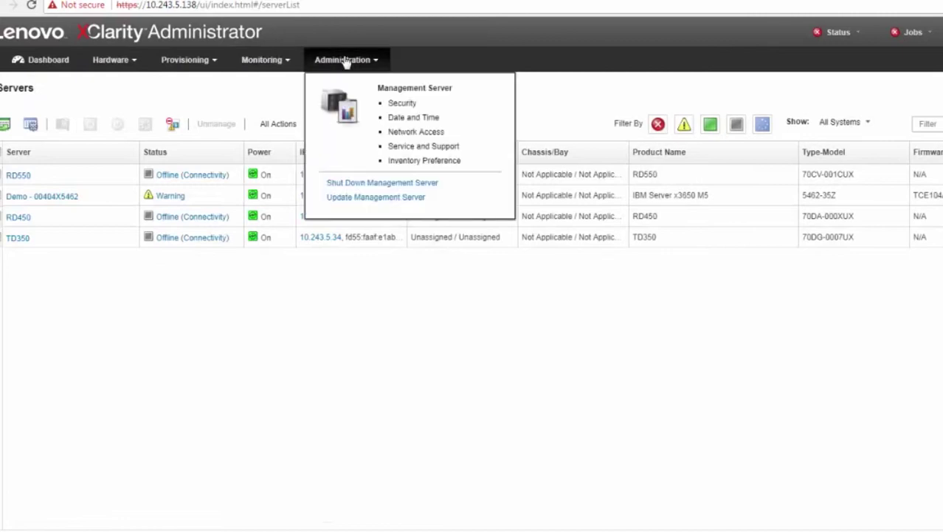
left_click(365, 203)
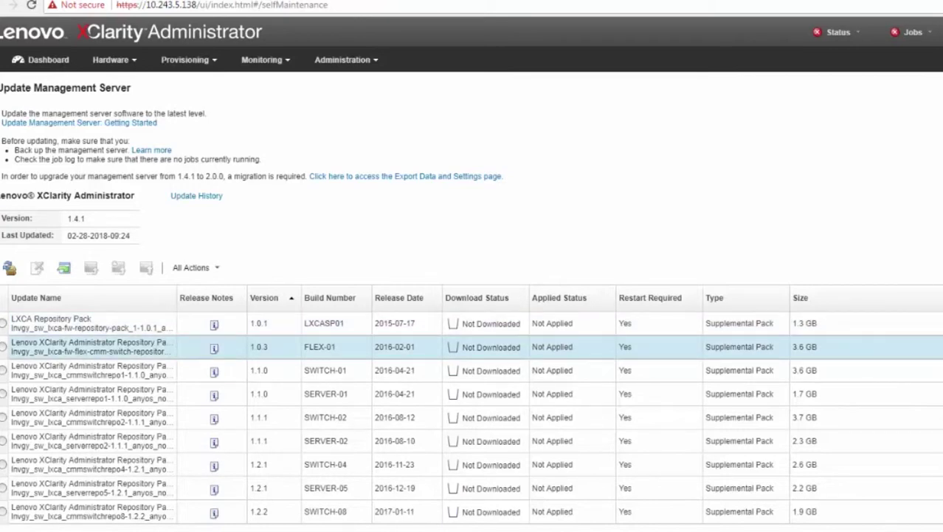
scroll(471, 418, "down", 5)
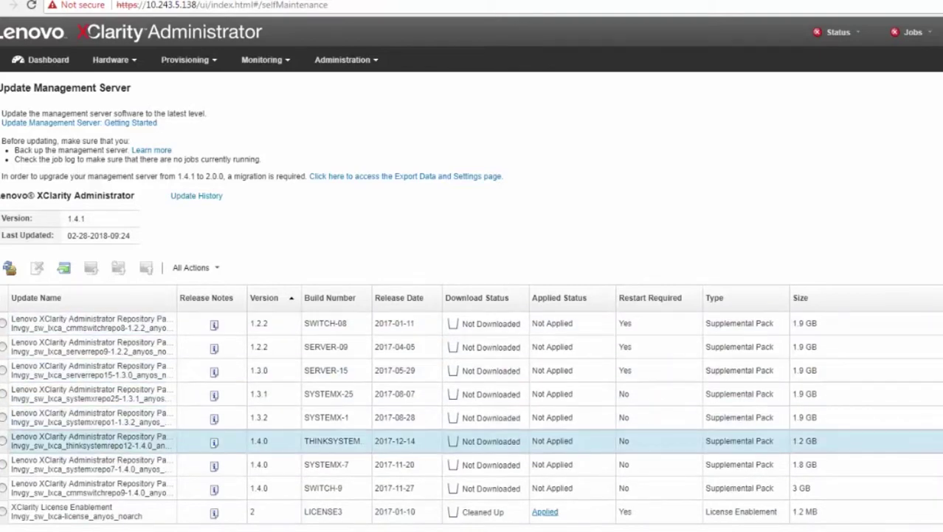
scroll(472, 418, "up", 5)
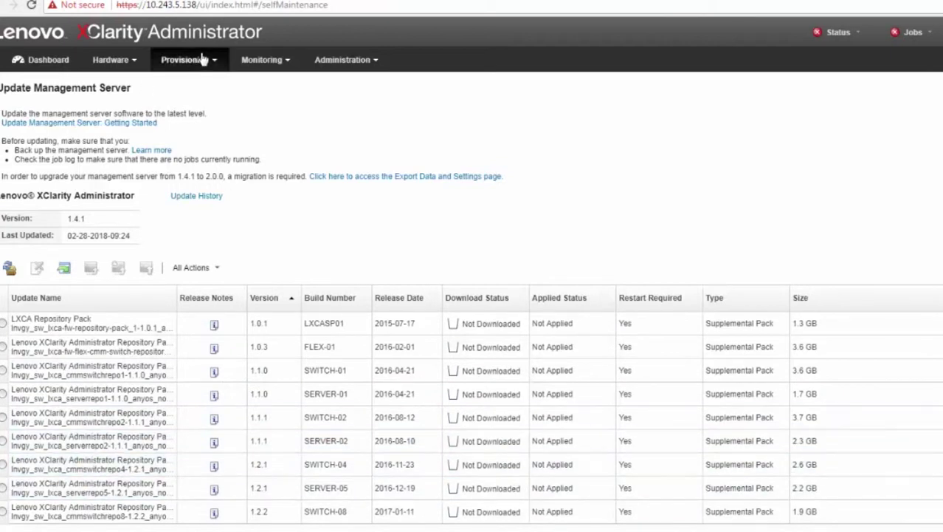
left_click(188, 63)
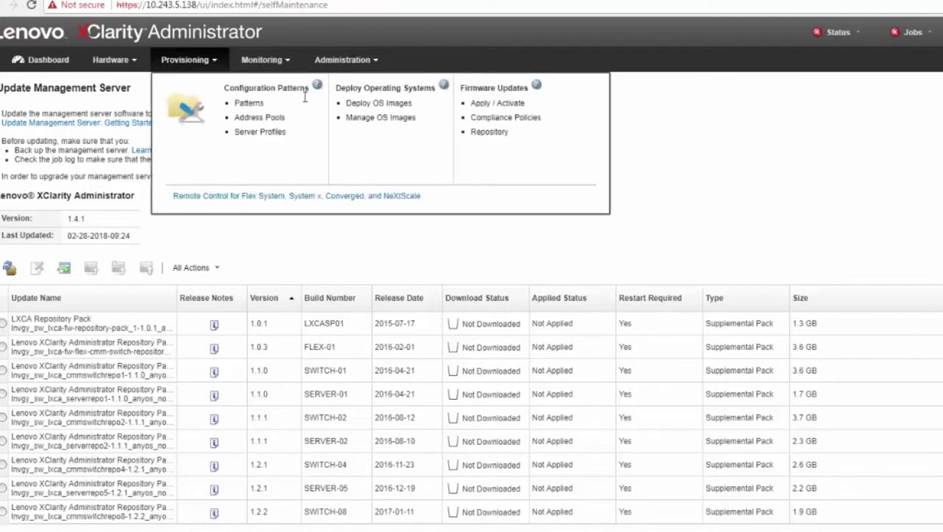
left_click(392, 120)
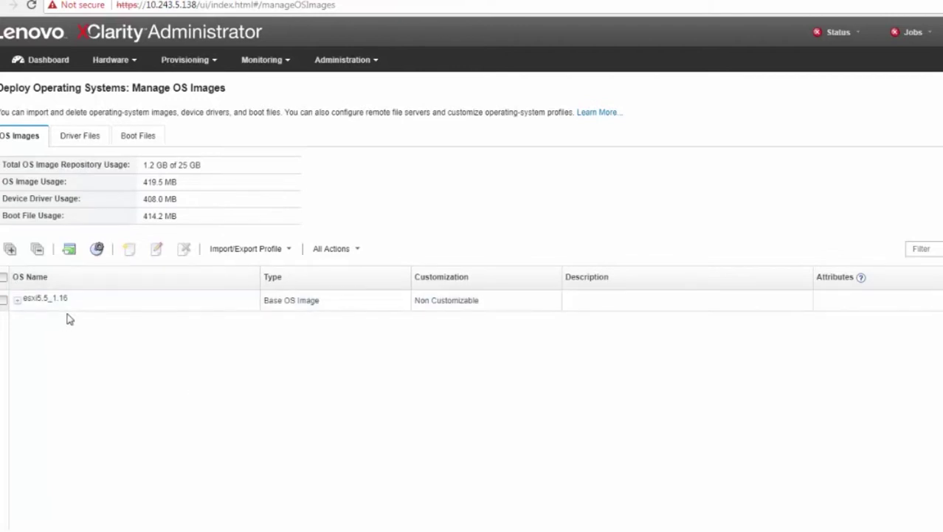
left_click(37, 61)
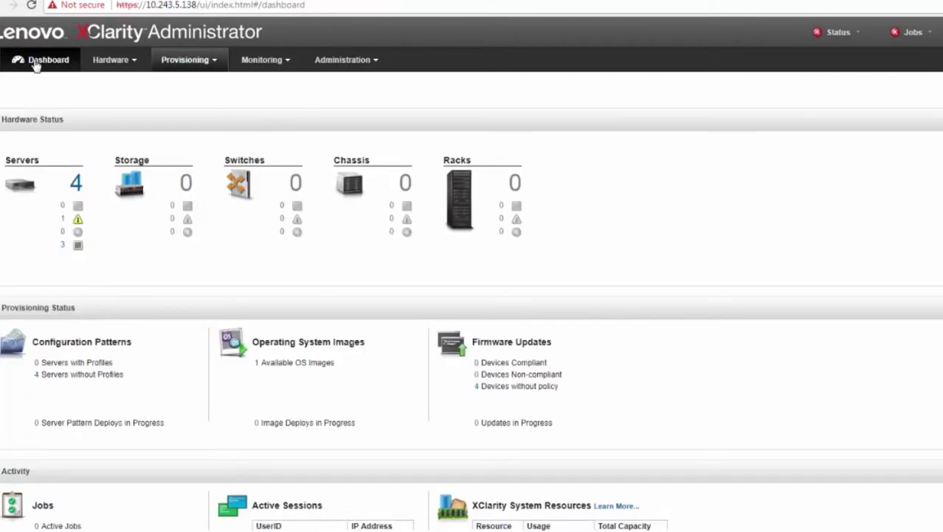
left_click(76, 182)
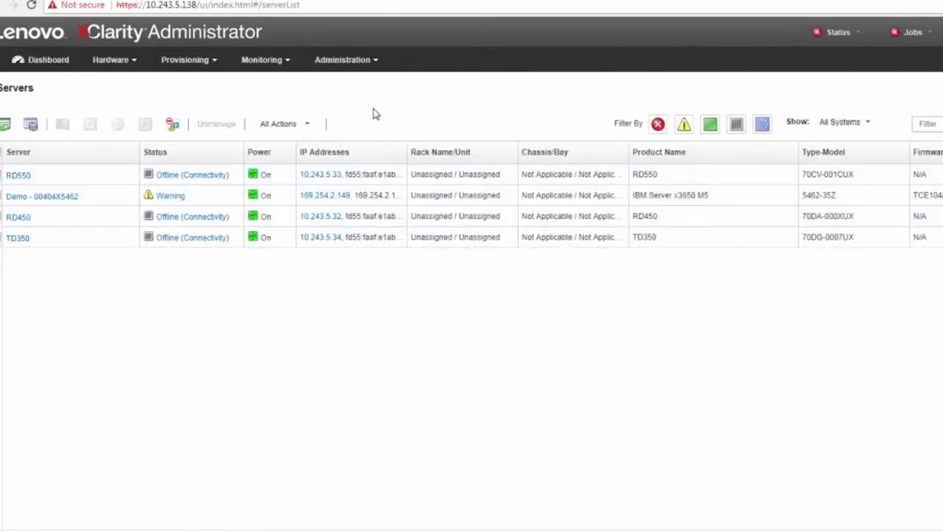
left_click(351, 62)
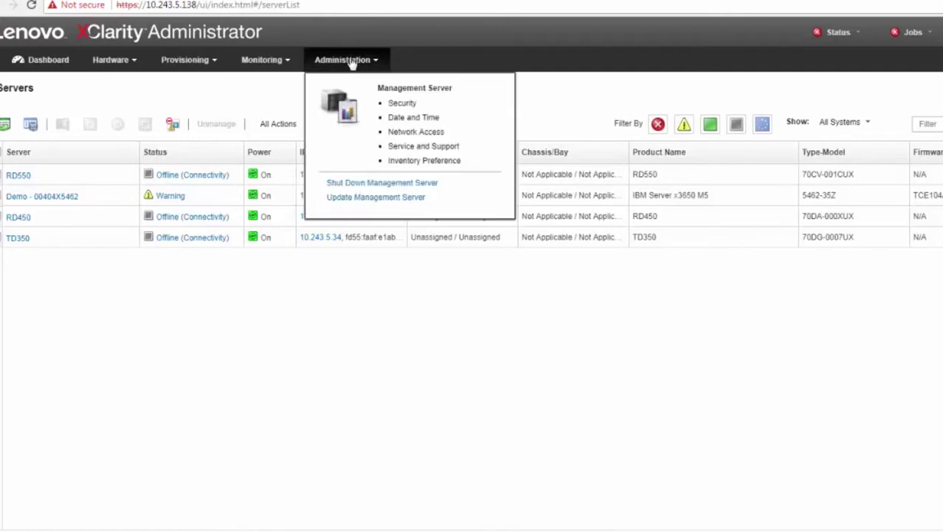
left_click(372, 198)
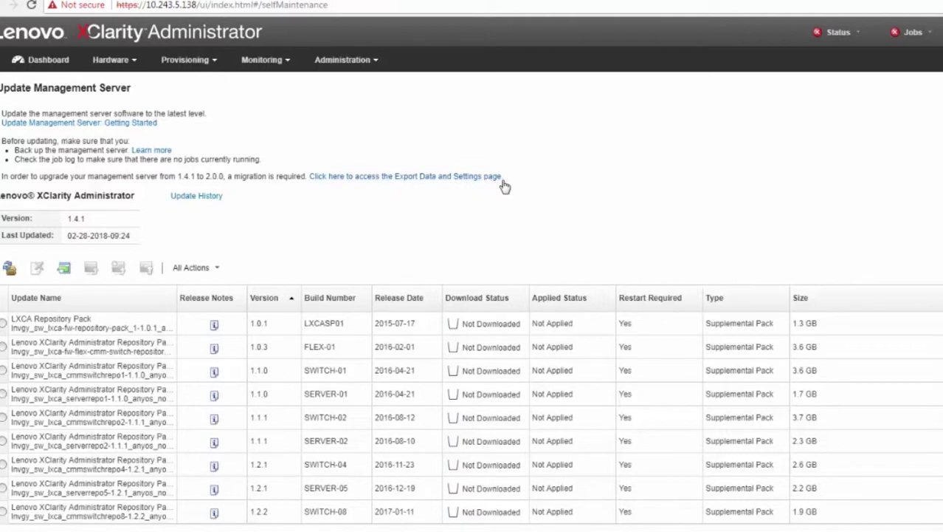
Step: Go to Export Data and Settings and start creating a migration data package
left_click(386, 177)
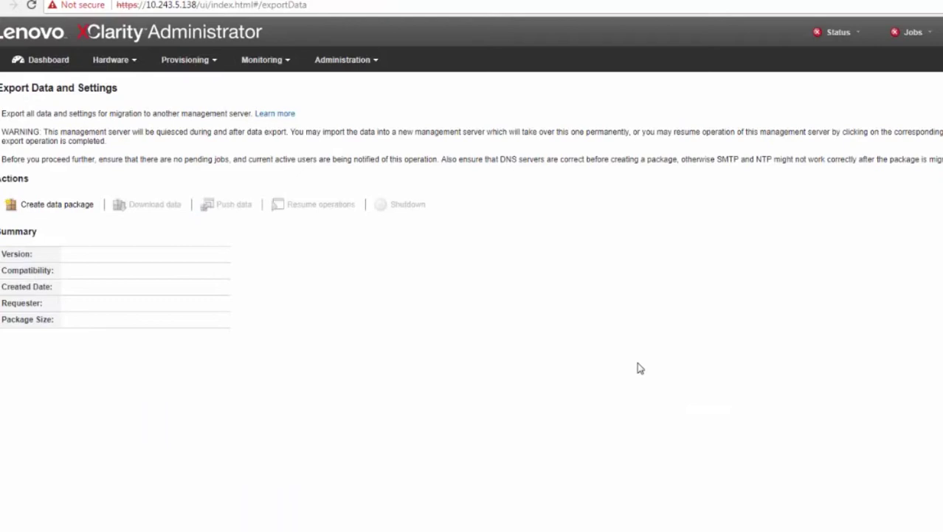
left_click(52, 210)
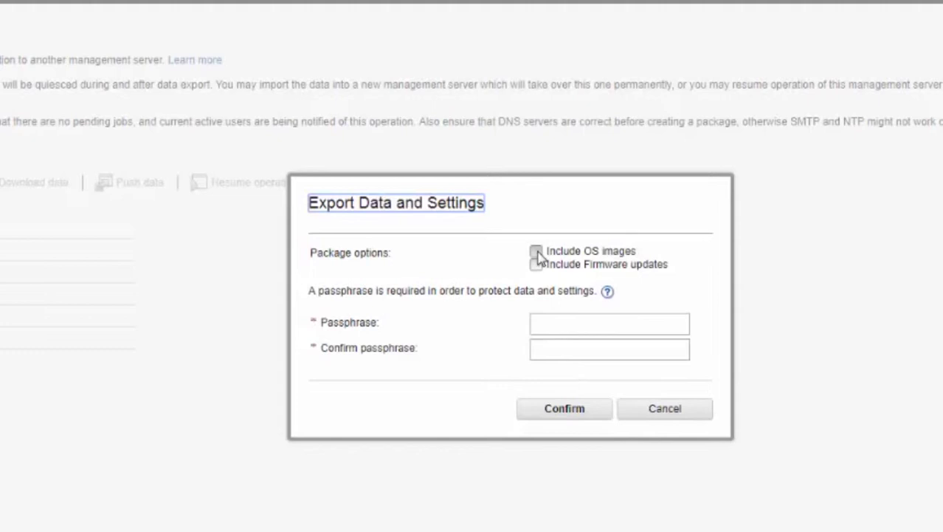
Step: Keep Include OS images checked and show the help for the package passphrase
left_click(536, 252)
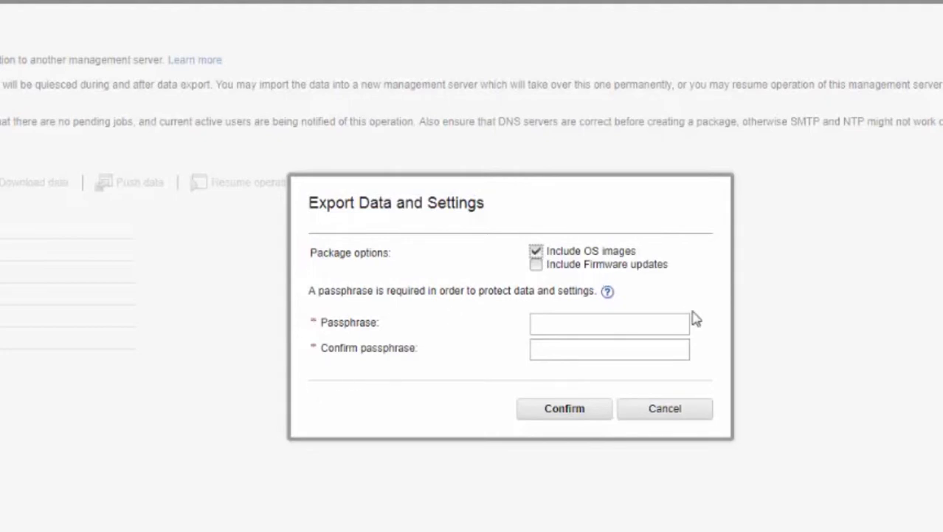
left_click(552, 325)
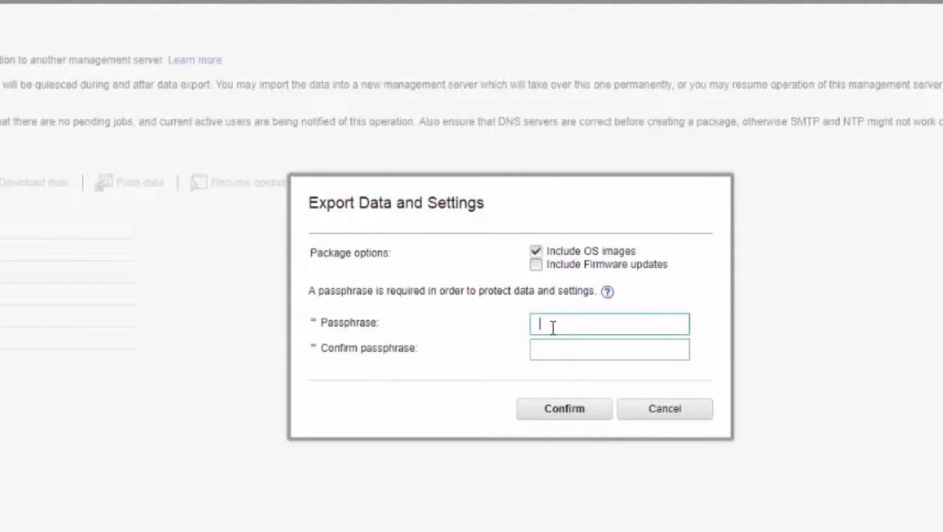
left_click(607, 291)
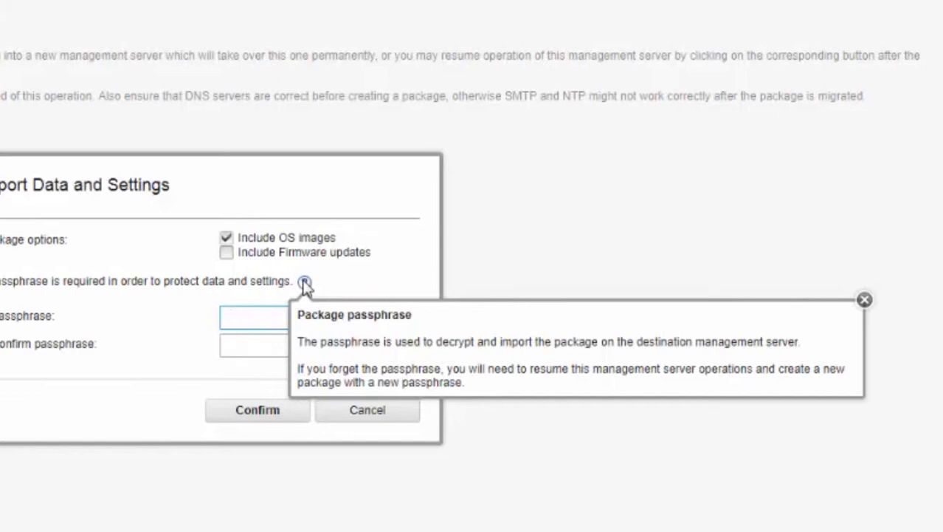
Step: Enter and confirm a matching export passphrase, then create the data package including OS images
left_click(234, 316)
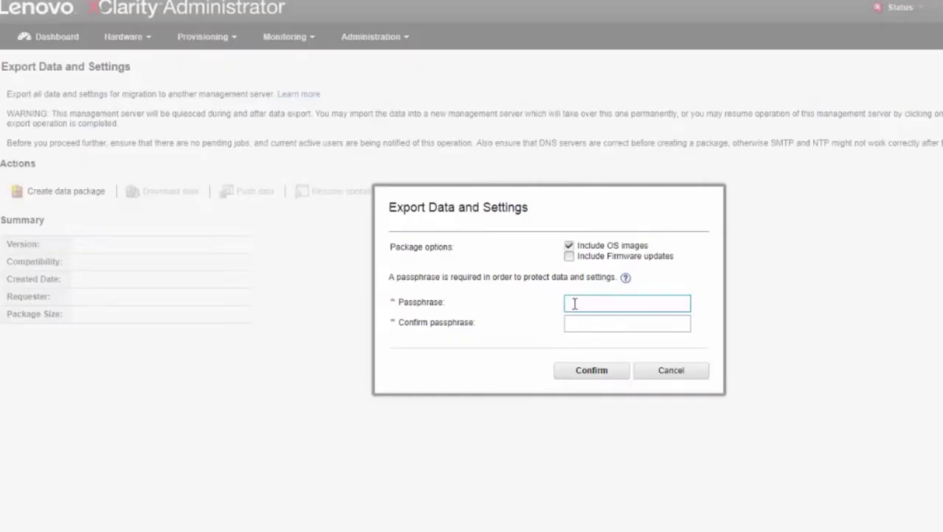
type("r")
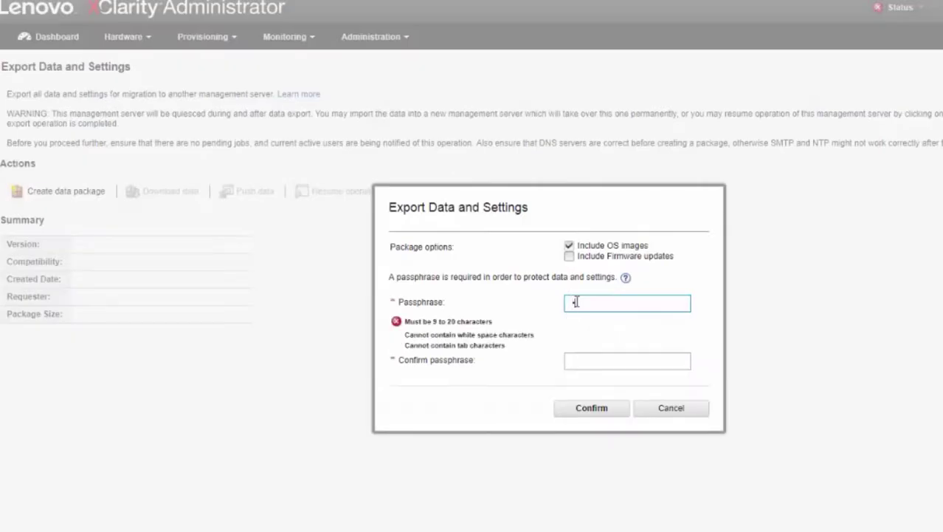
type("oot1")
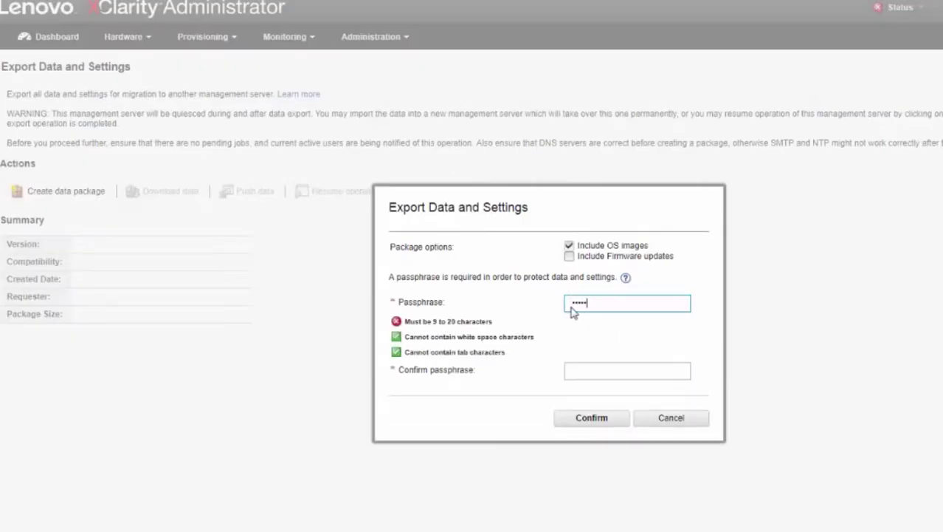
type("2345")
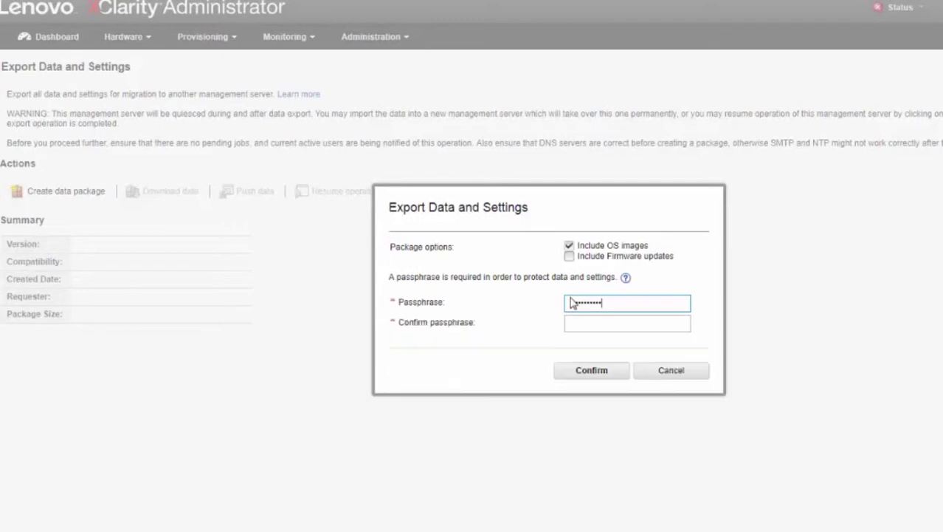
key("Tab")
type("root")
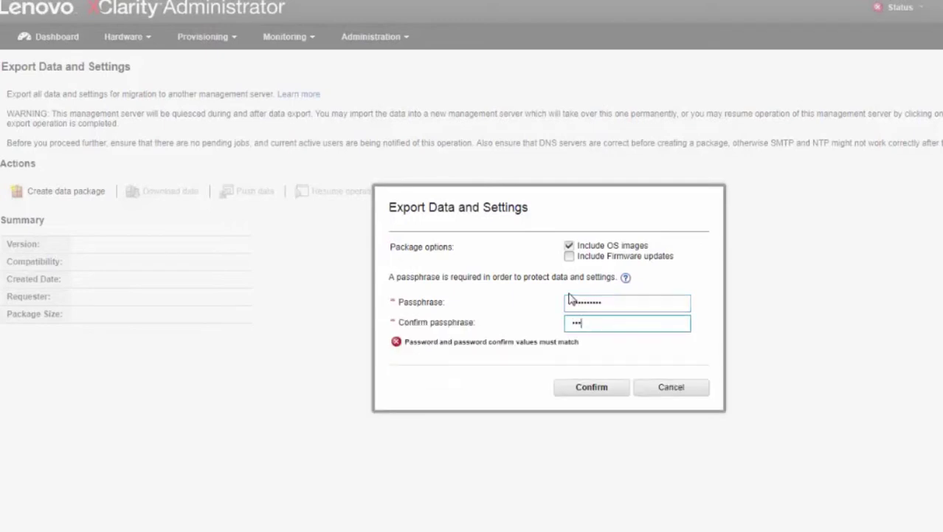
type("123456")
key("BackSpace")
key("BackSpace")
key("BackSpace")
key("BackSpace")
key("BackSpace")
key("BackSpace")
key("BackSpace")
key("BackSpace")
key("BackSpace")
key("BackSpace")
type("1234567890")
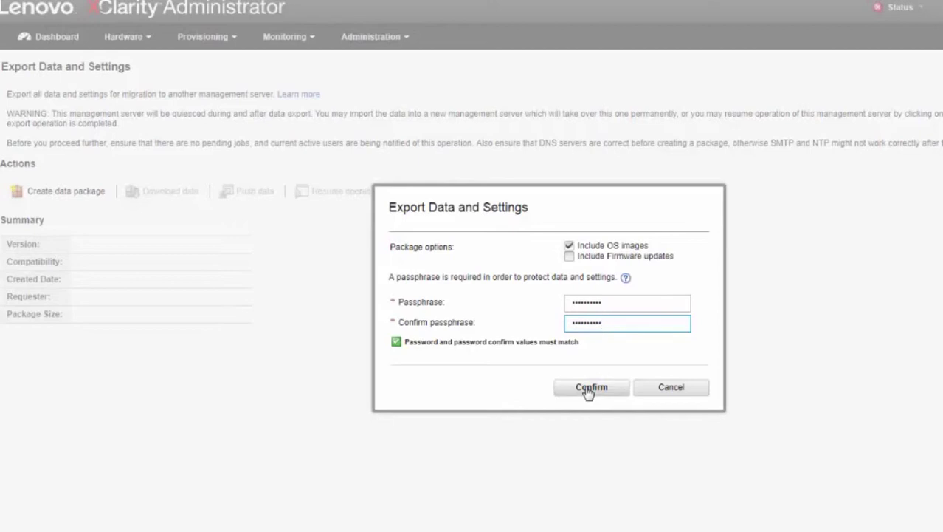
left_click(589, 388)
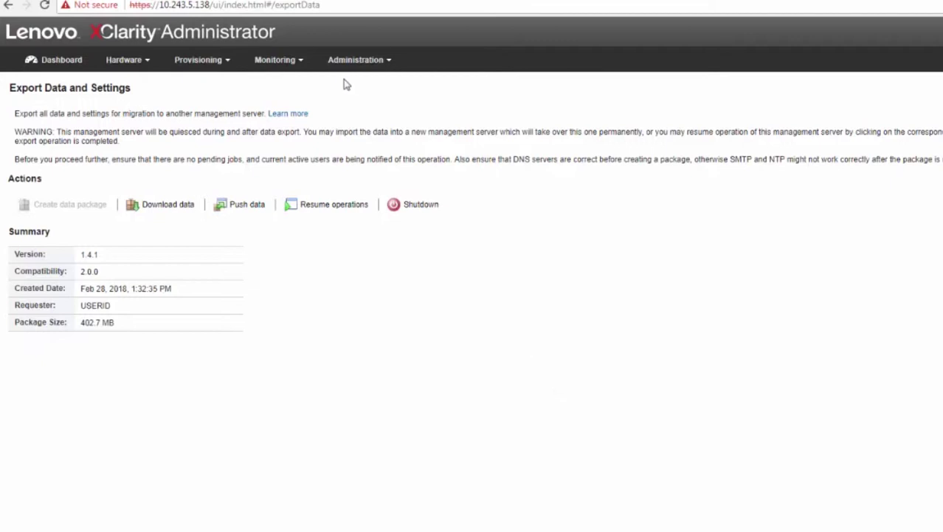
Step: Try opening Dashboard and Hardware > Storage during export, continuing past each Data Export Warning
left_click(360, 60)
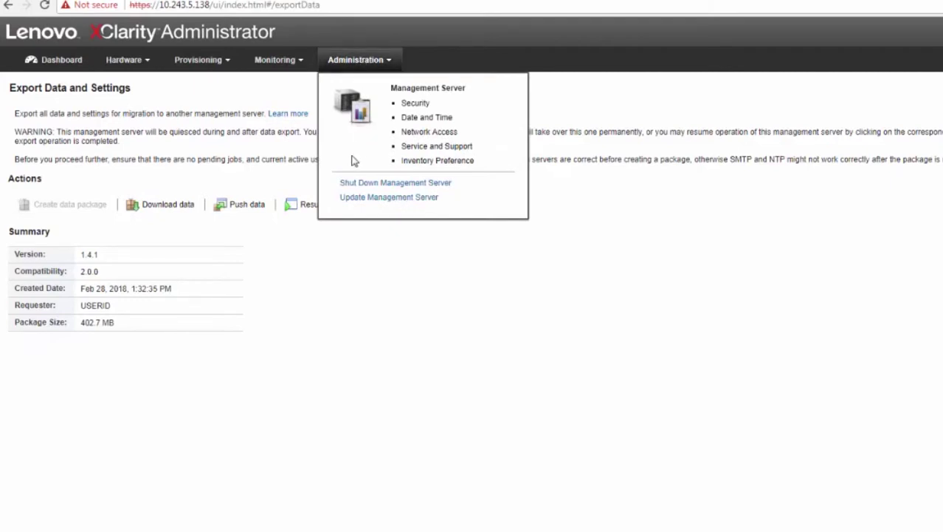
left_click(60, 59)
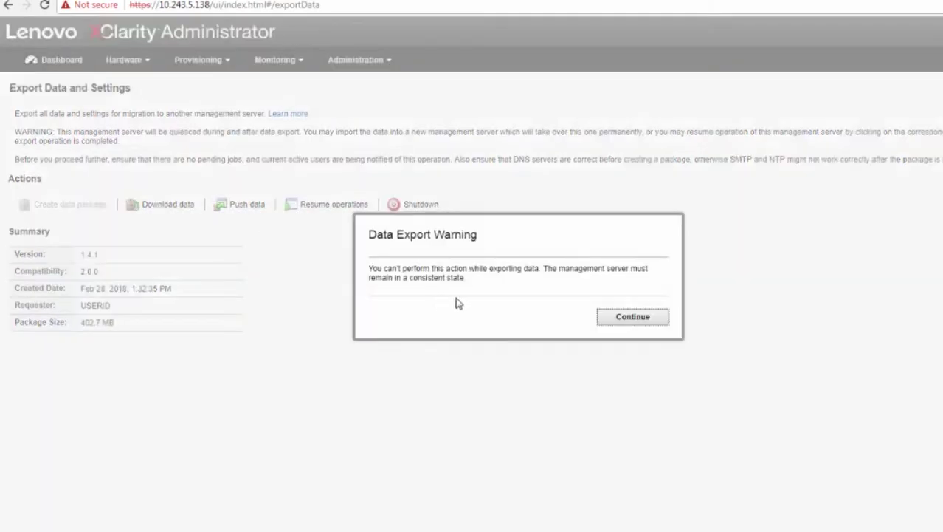
left_click(644, 322)
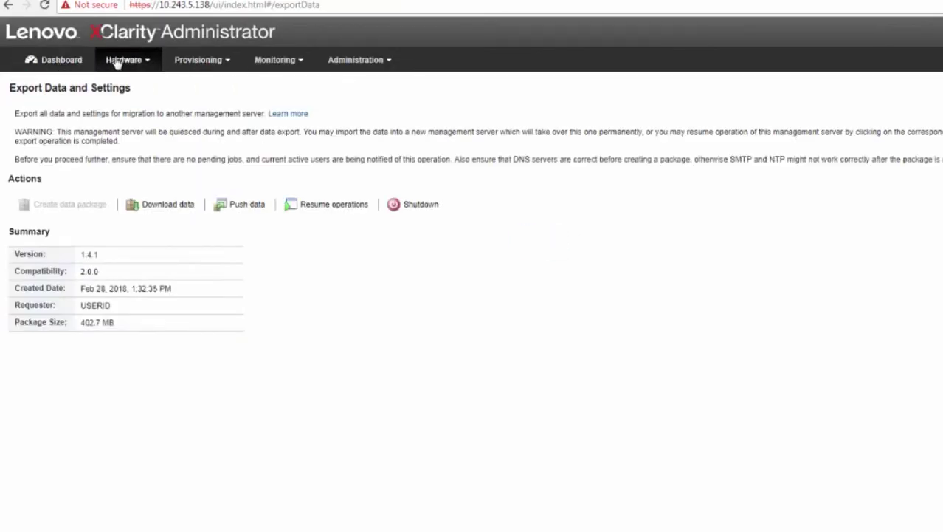
left_click(124, 61)
left_click(192, 115)
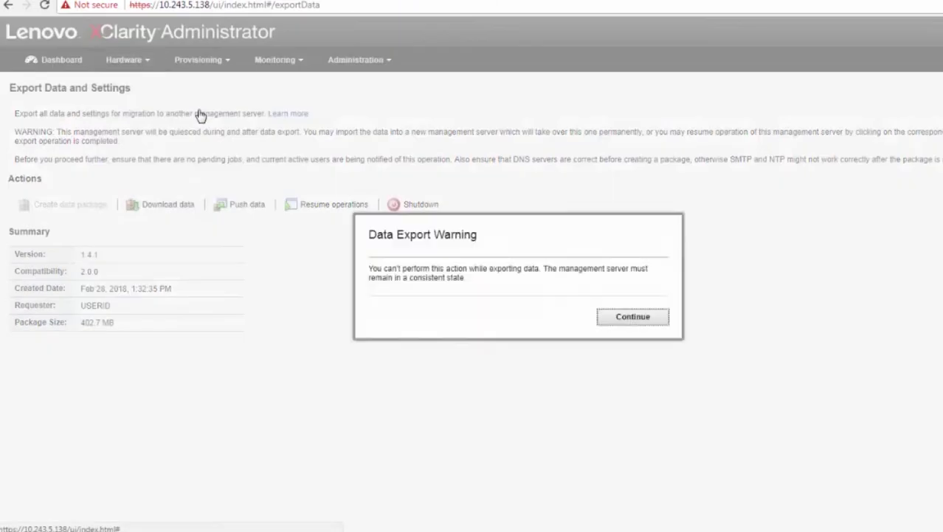
left_click(638, 319)
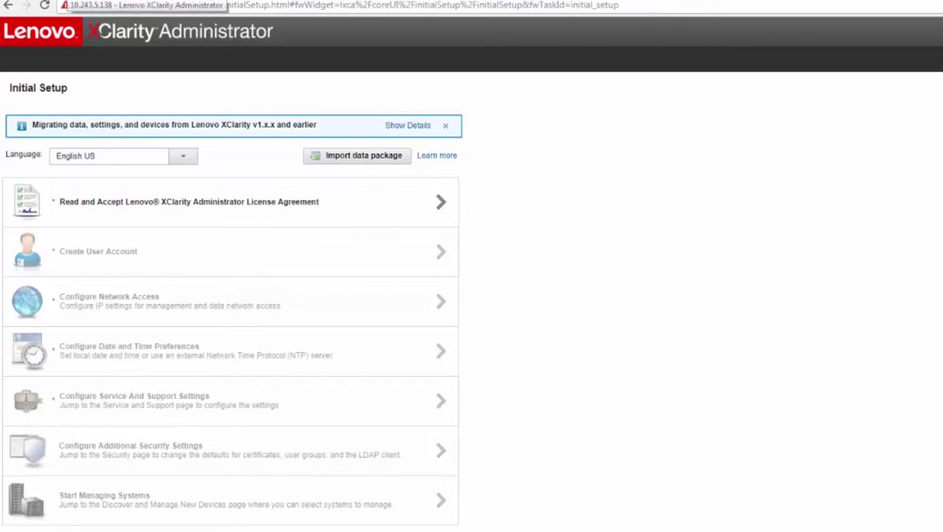
Step: Download the 402 MB data package from the old server and check it in Downloads
left_click(74, 0)
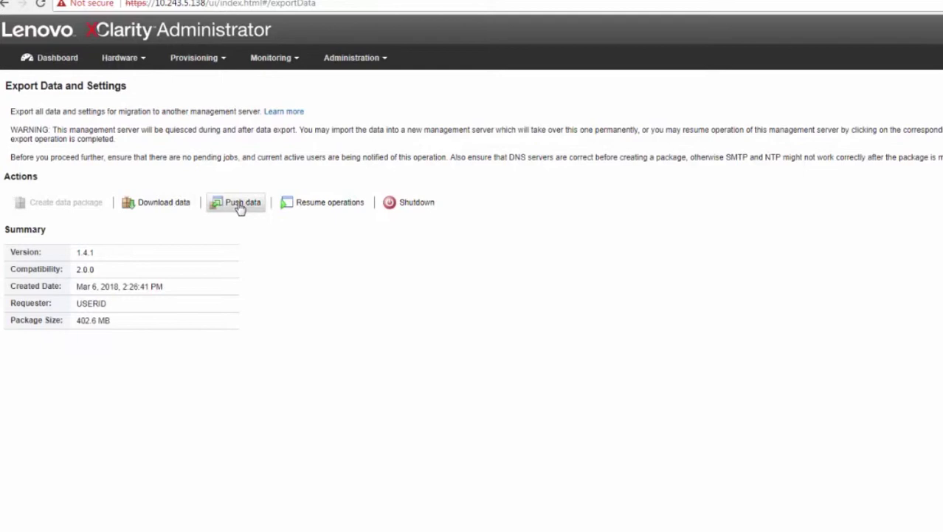
left_click(151, 204)
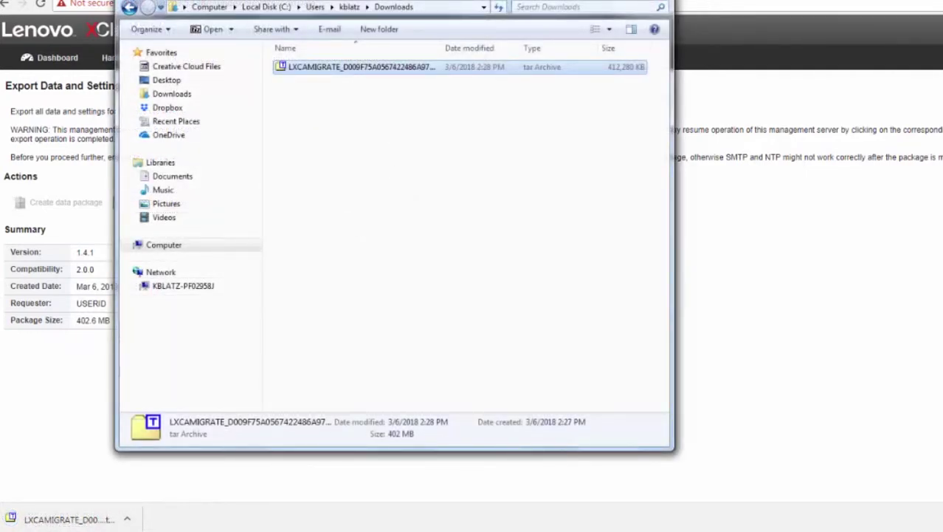
left_click_drag(454, 0, 635, 74)
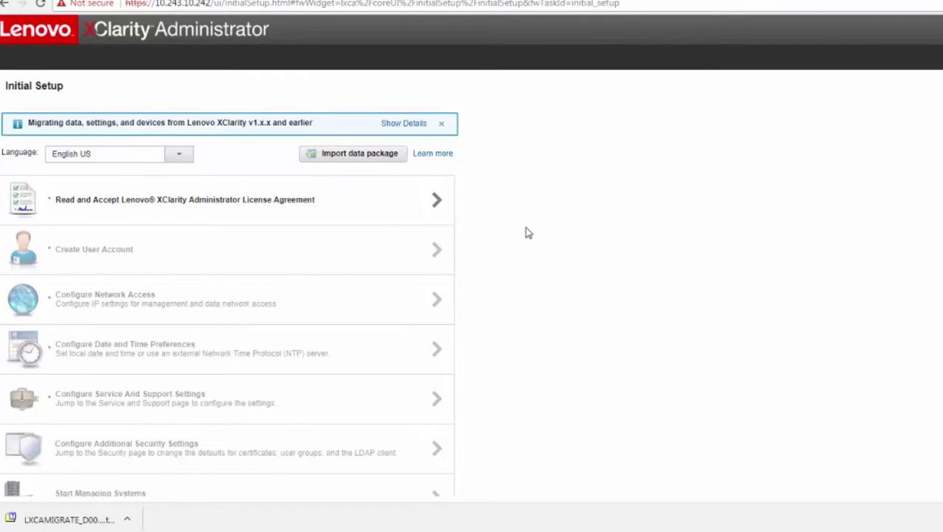
Step: Import the LXCAMIGRATE package from Downloads and upload it to the new server
left_click(351, 156)
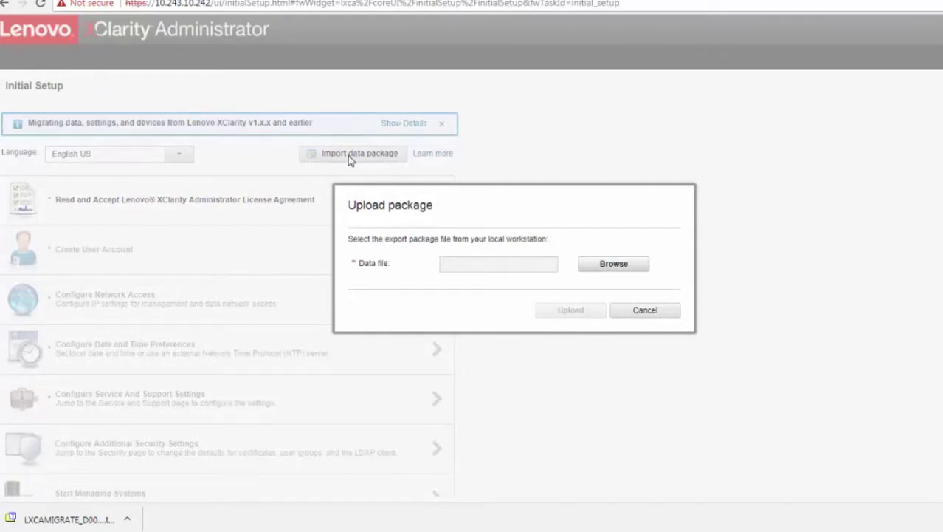
left_click(619, 265)
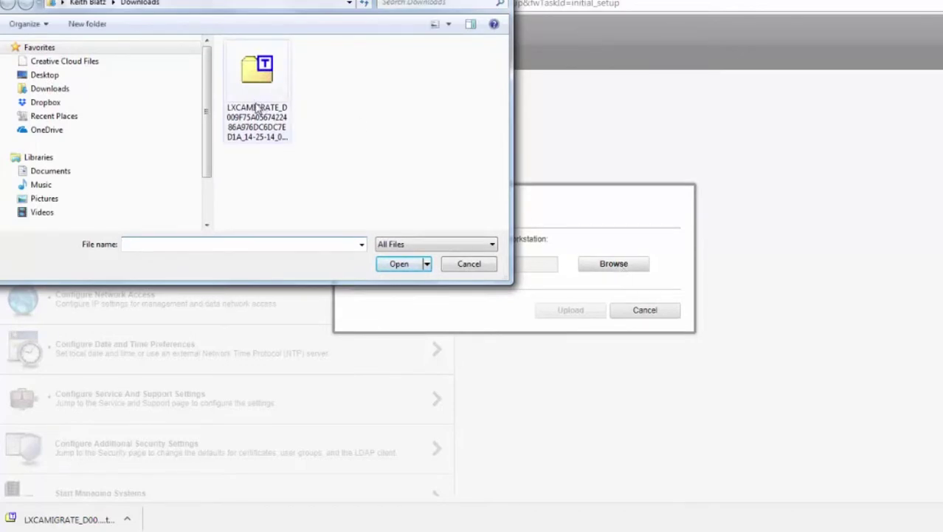
left_click(257, 108)
double_click(257, 108)
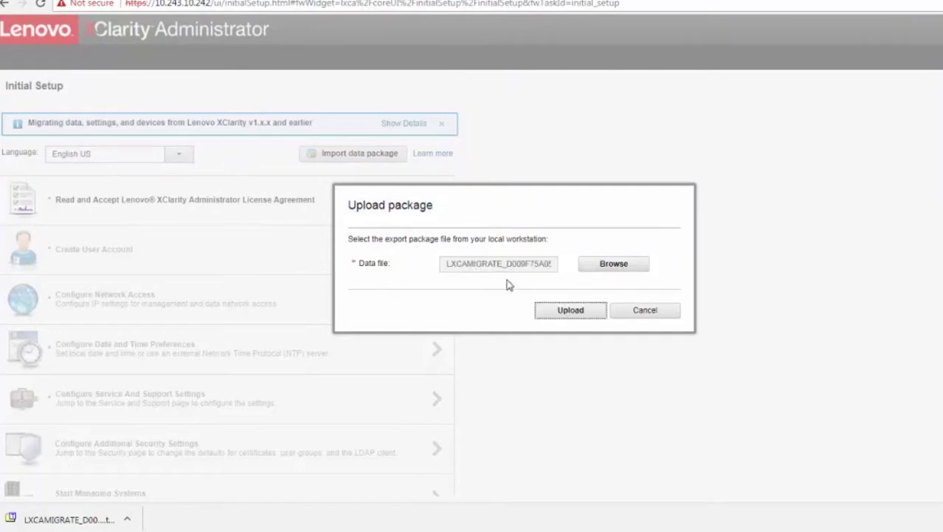
left_click(569, 310)
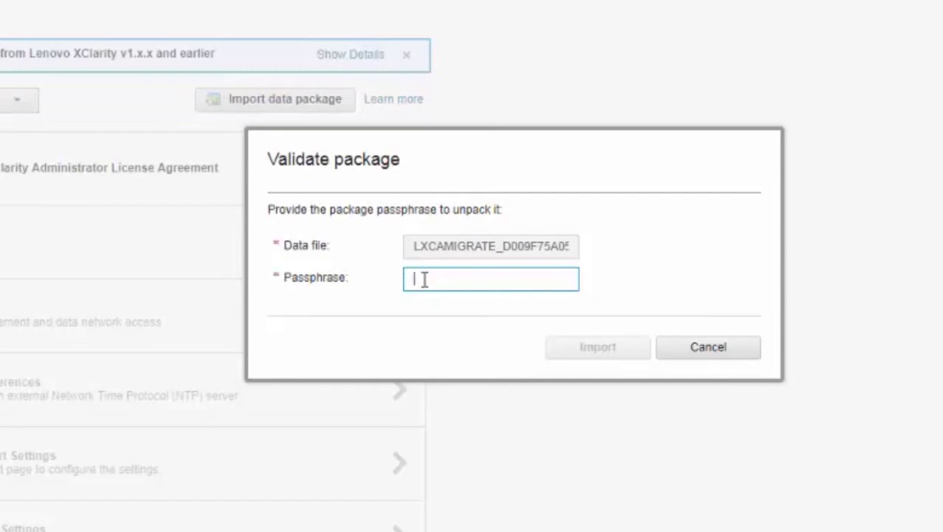
Step: Enter the package passphrase, confirm the validated package, and start importing with network settings, devices and OS images
type("•••••••••••")
key("Return")
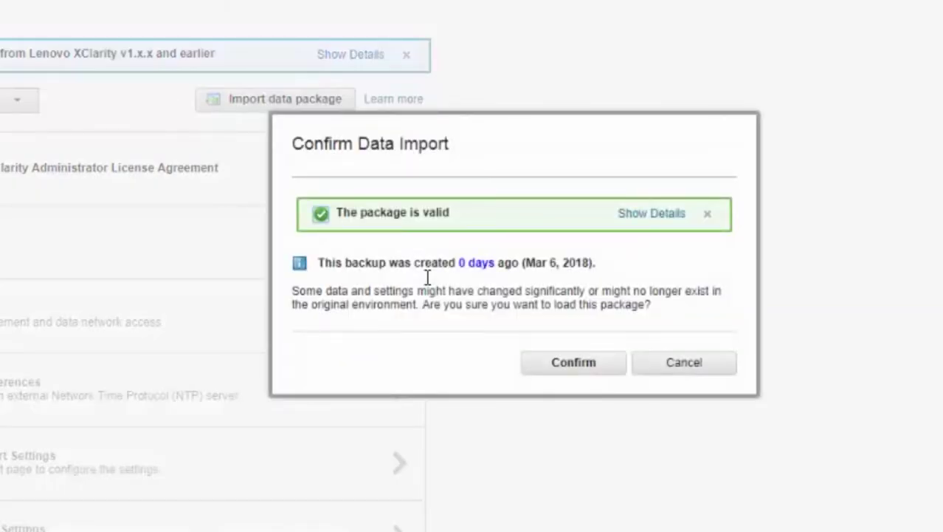
left_click(574, 362)
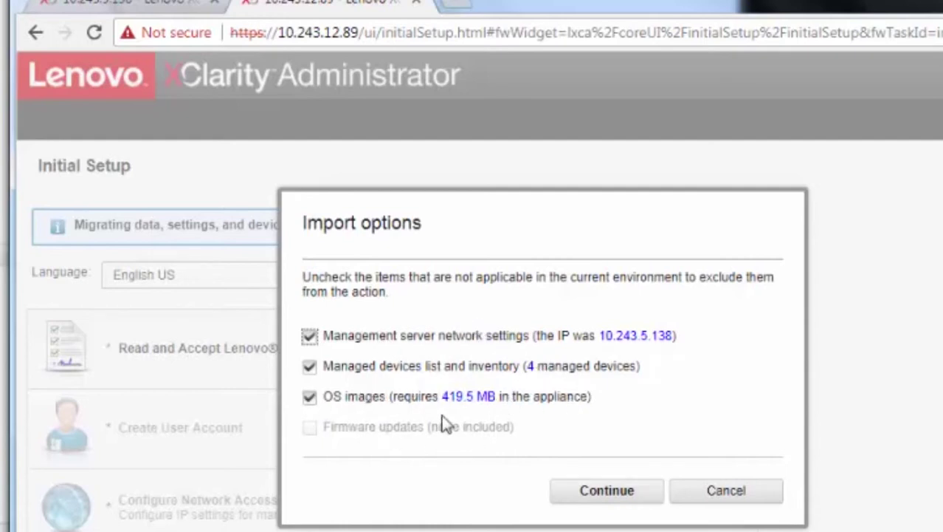
left_click(611, 496)
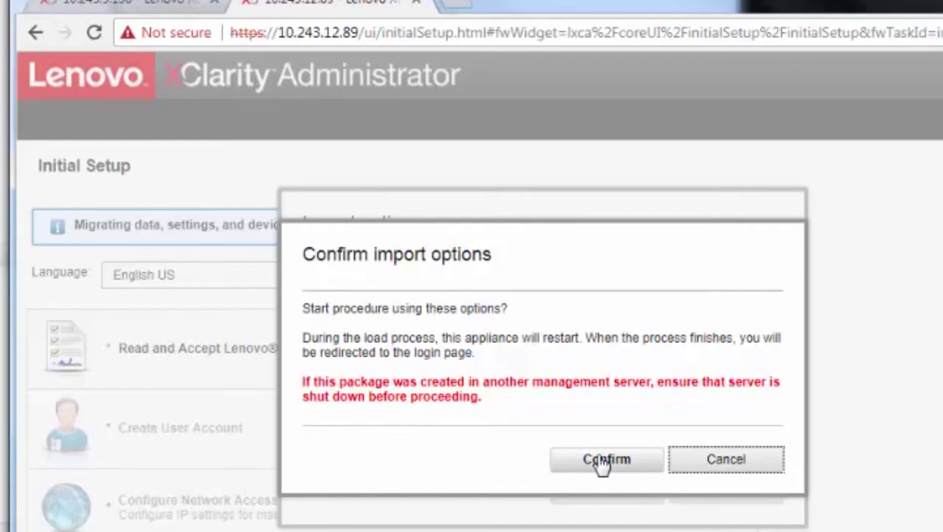
left_click(604, 462)
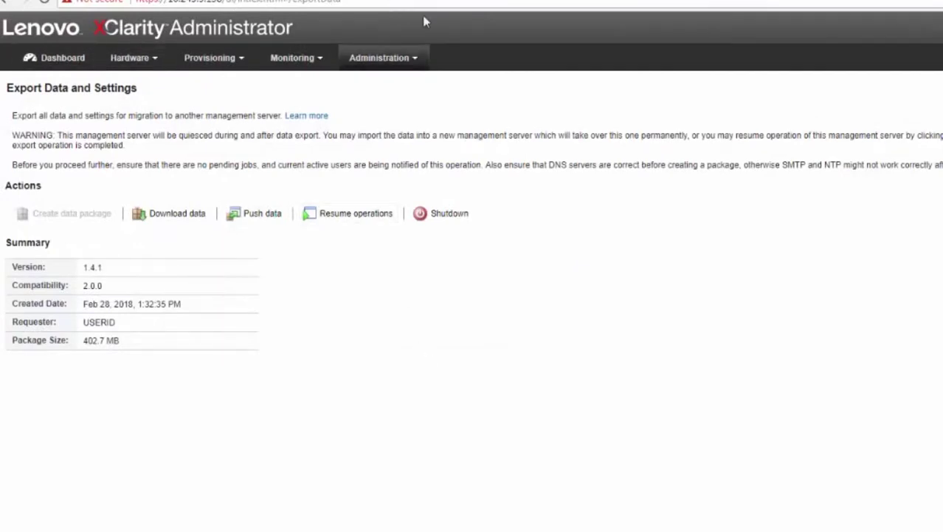
Step: Open Update Management Server on the old server and dismiss the data export warning
left_click(387, 60)
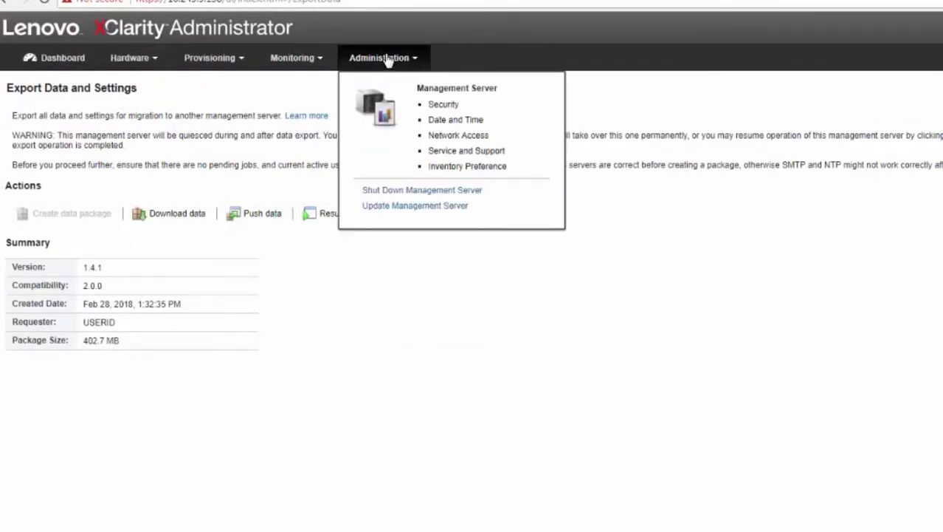
left_click(423, 206)
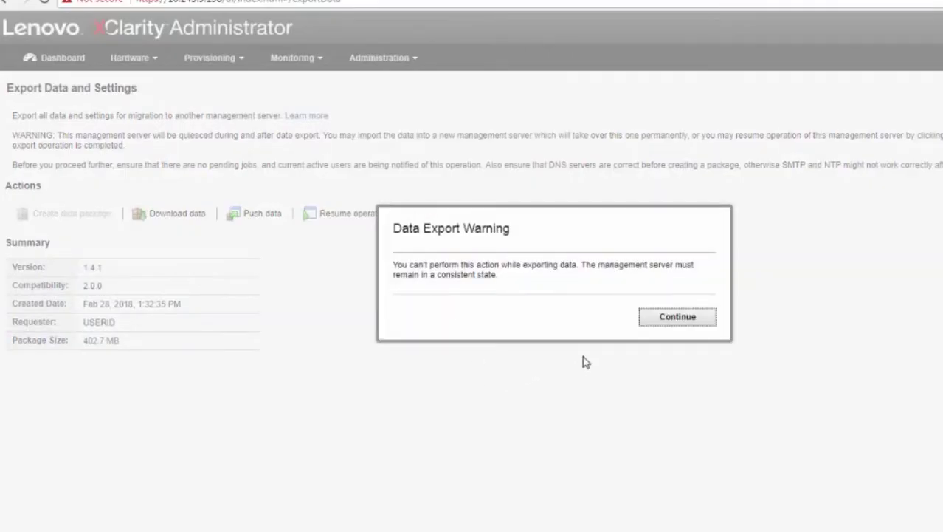
left_click(677, 318)
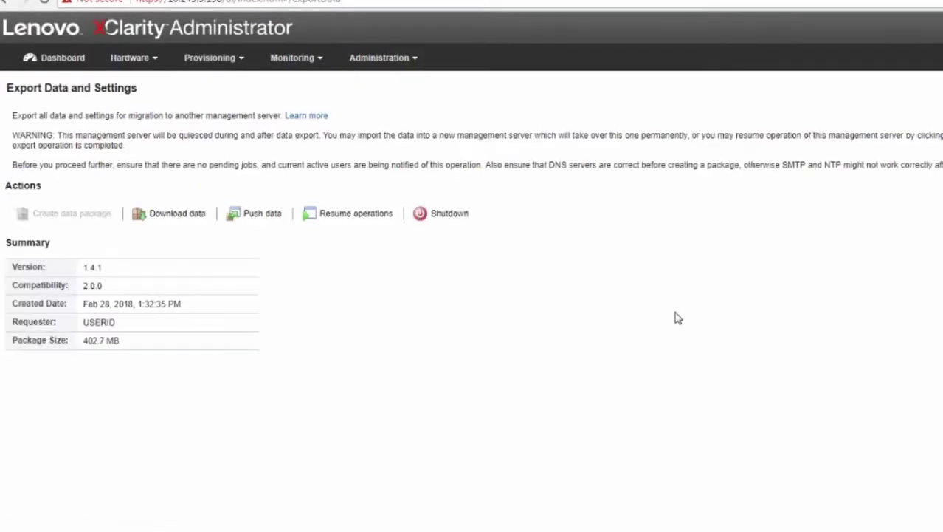
Step: Request shutdown of the original 1.4.1 management server, confirming on the second attempt
left_click(390, 58)
left_click(406, 191)
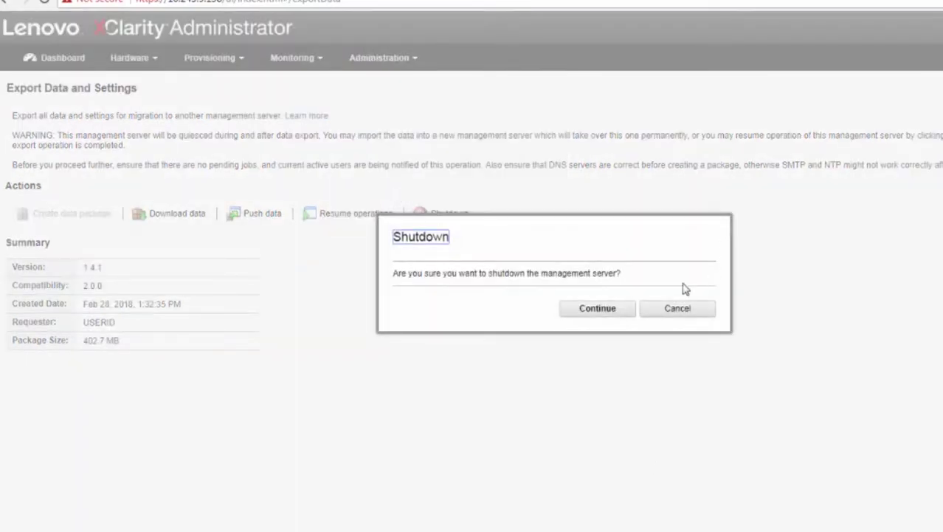
left_click(677, 310)
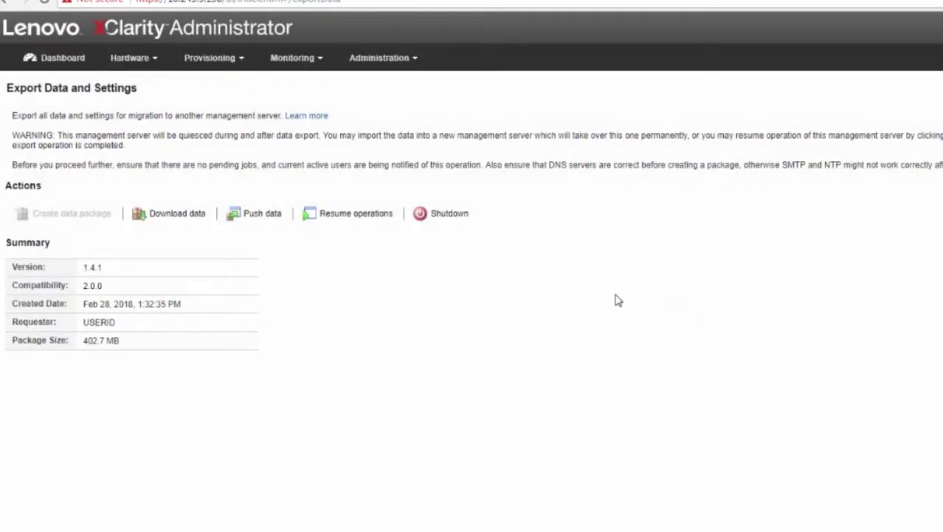
left_click(444, 216)
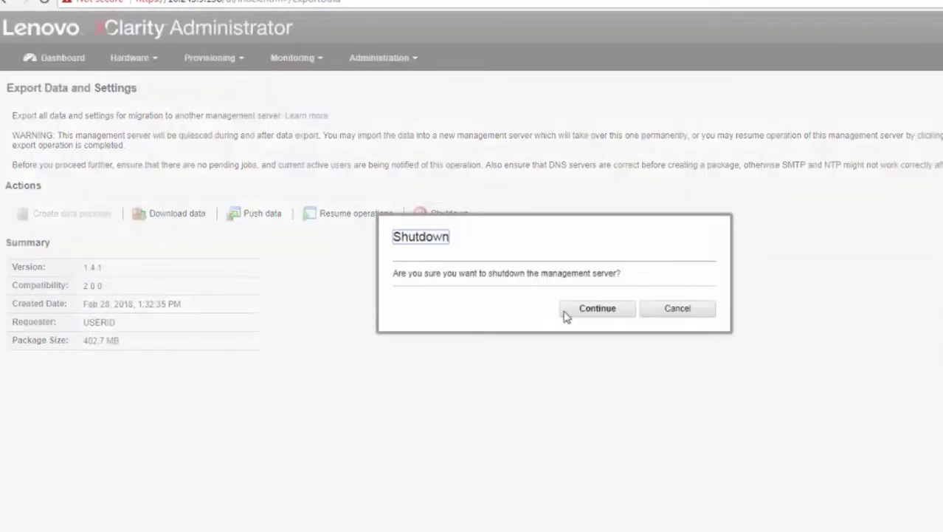
left_click(592, 309)
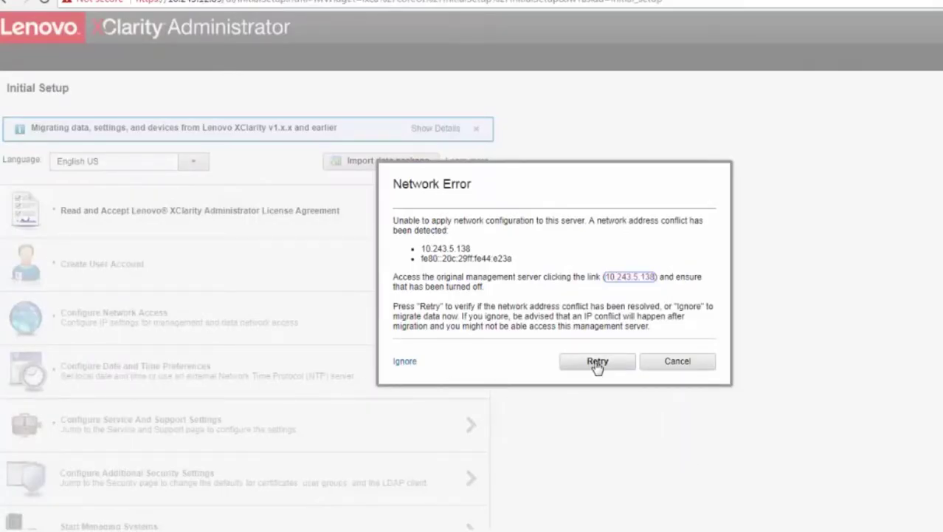
Step: Retry the network error so the new server loads its 2.0.0 Update Management Server page
left_click(597, 363)
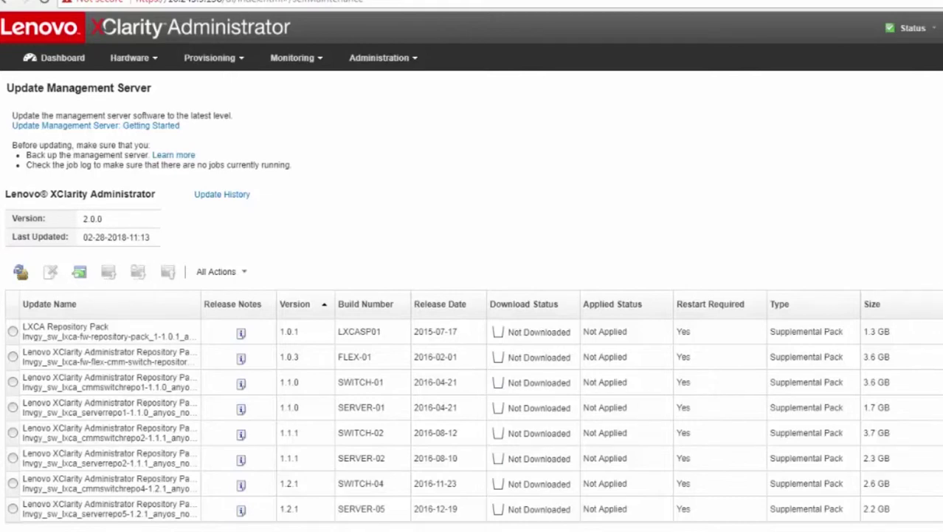
scroll(472, 421, "down", 2)
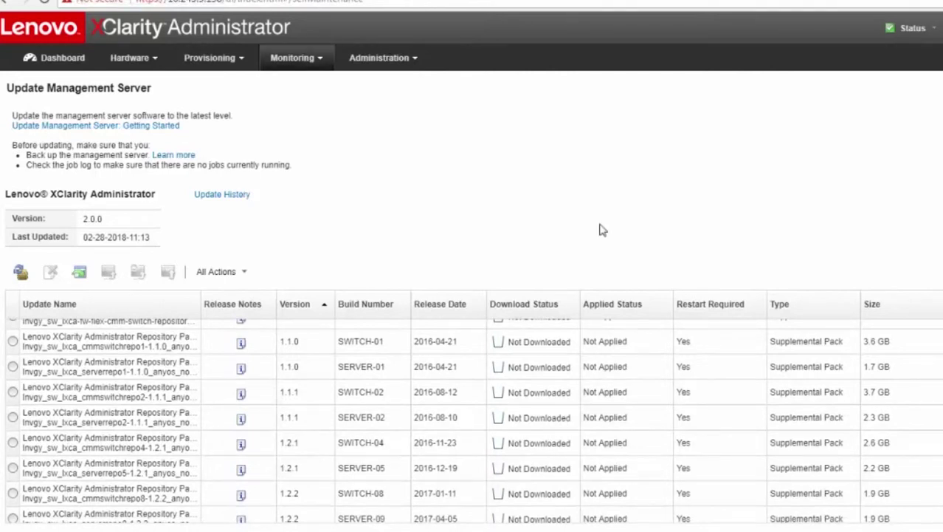
scroll(472, 421, "up", 2)
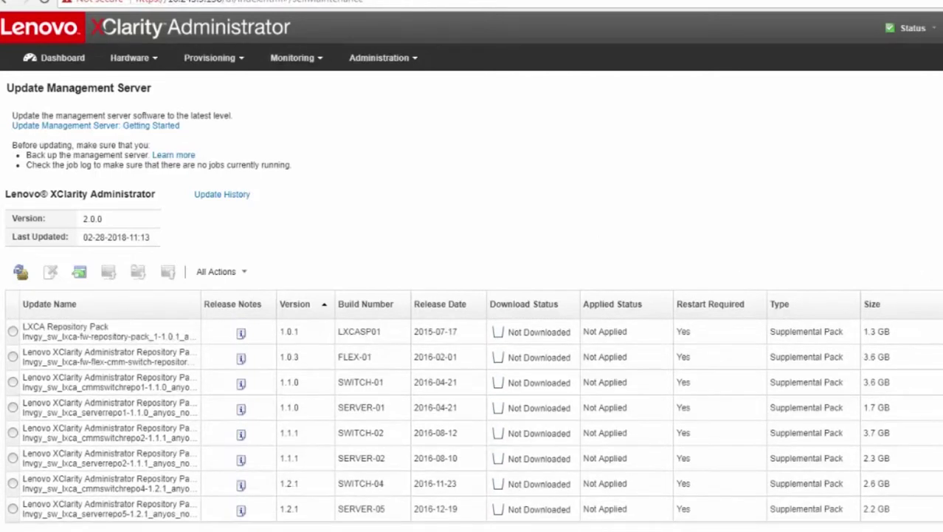
scroll(472, 421, "down", 4)
scroll(473, 421, "down", 5)
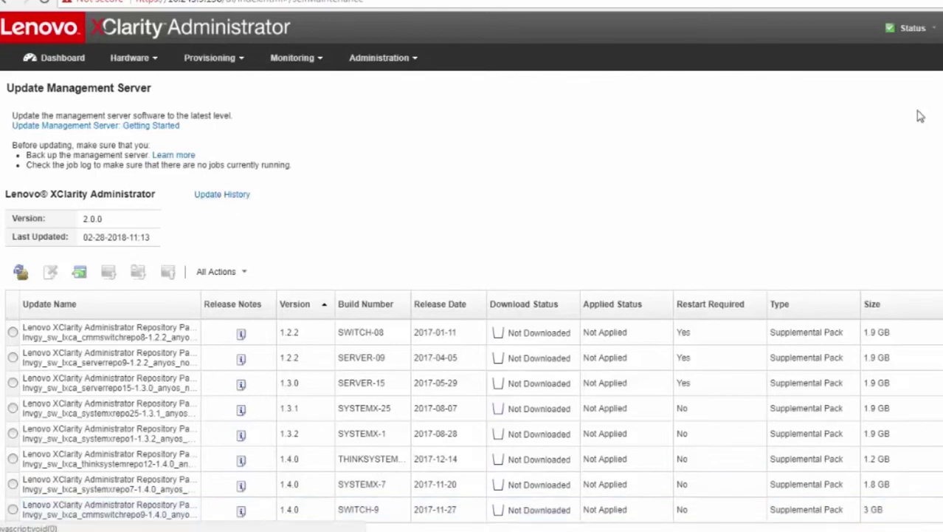
Step: Check the version under USERID > About, then view the Update History
left_click(914, 15)
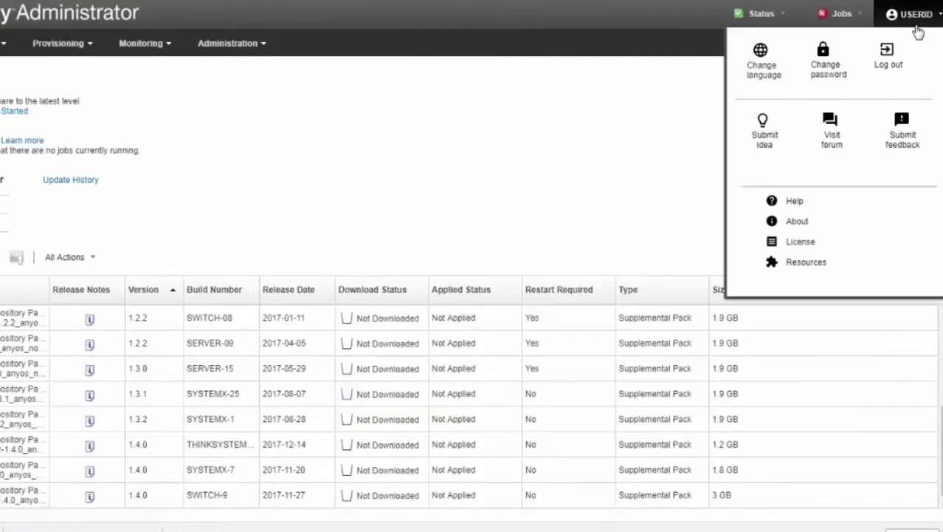
left_click(799, 222)
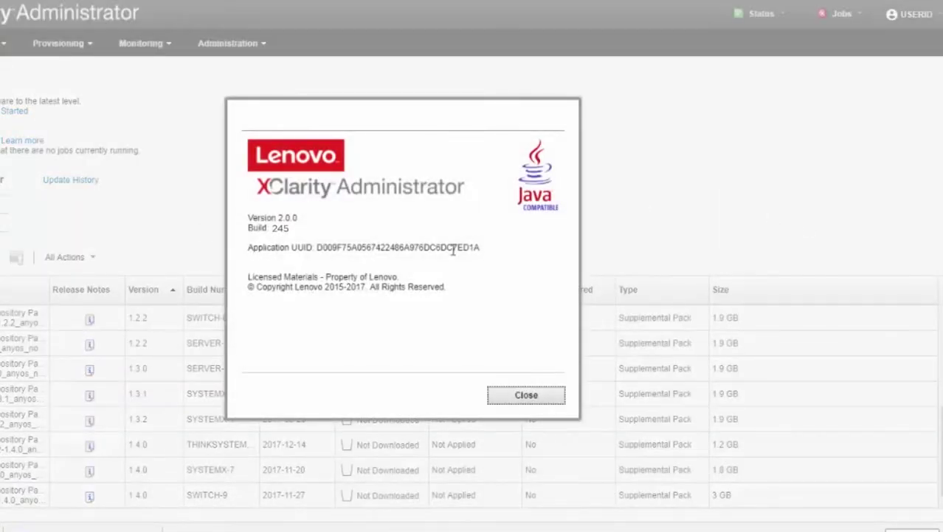
left_click(528, 394)
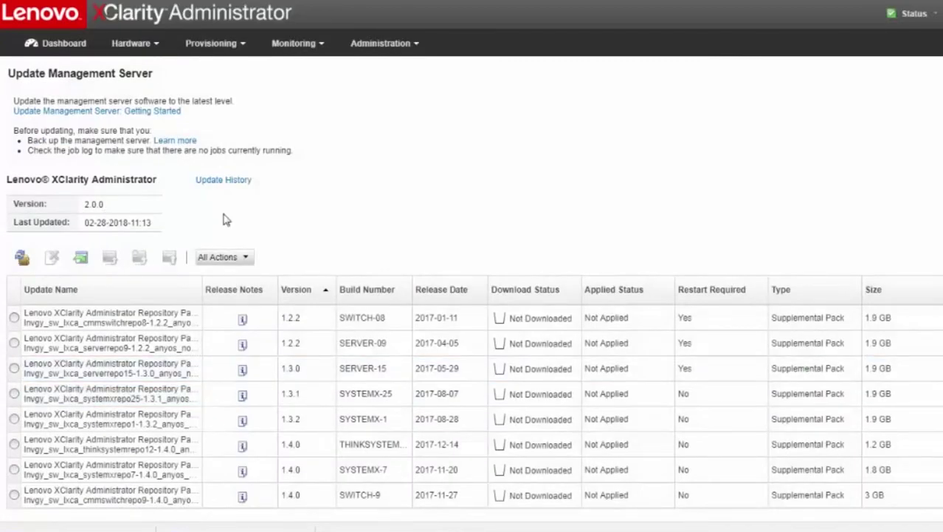
left_click(222, 183)
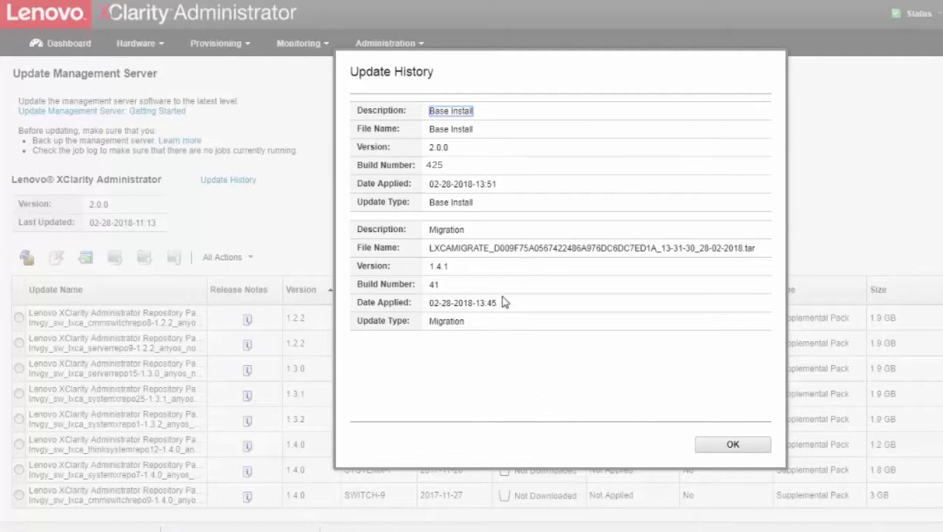
Step: Close Update History and inspect the esxi5.5_1.16 image's profiles on Manage OS Images
left_click(733, 448)
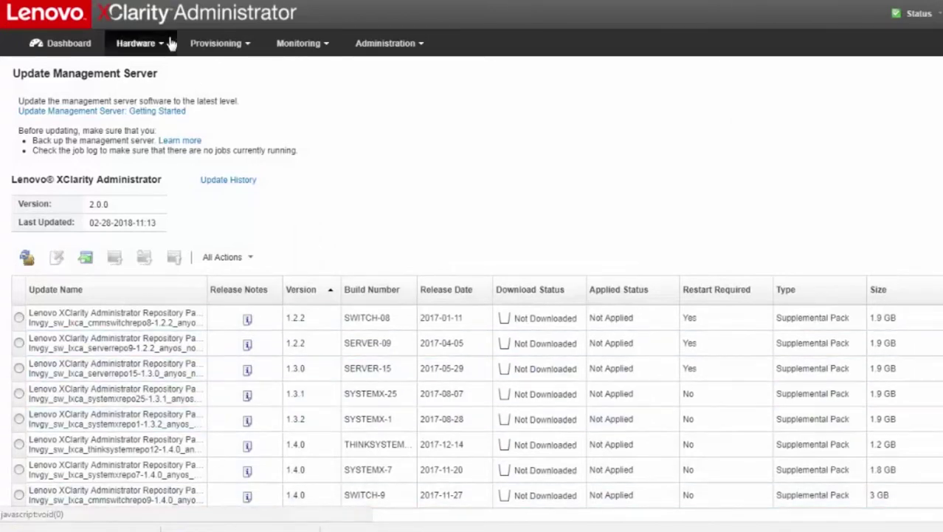
left_click(216, 46)
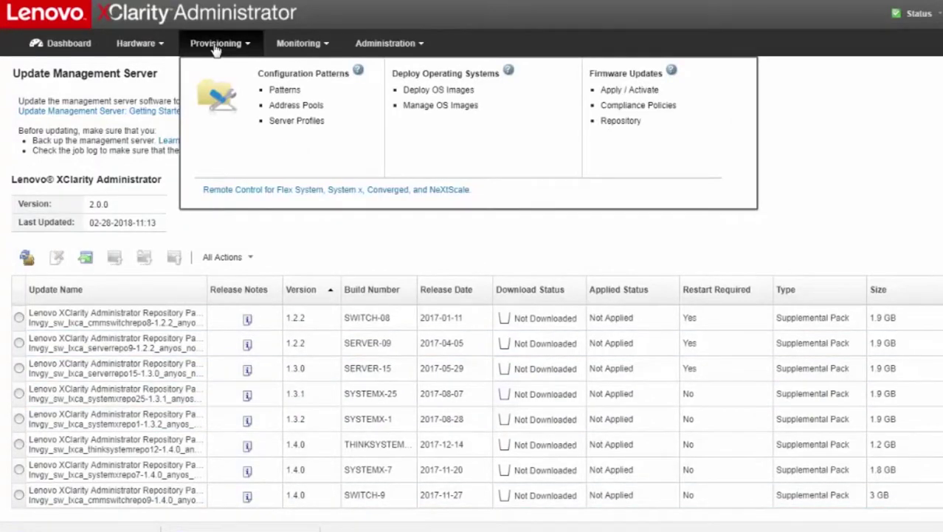
left_click(430, 107)
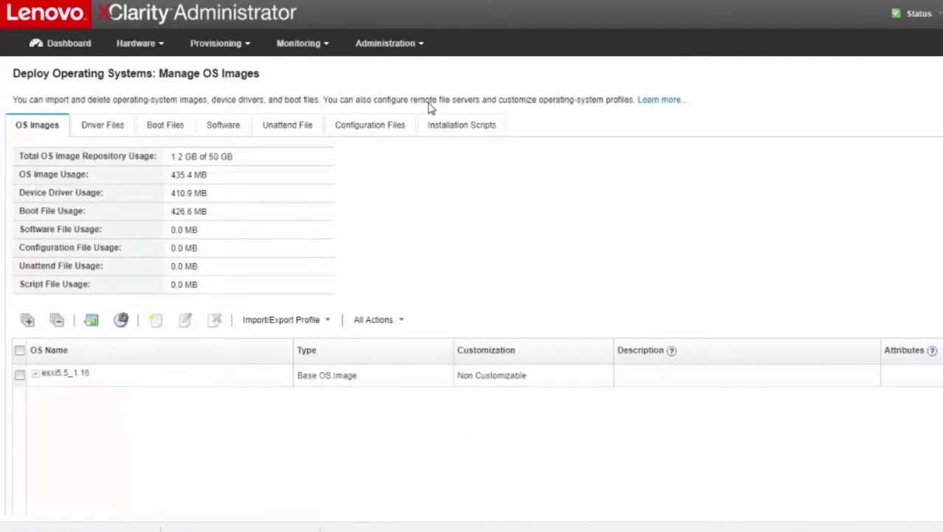
left_click(34, 374)
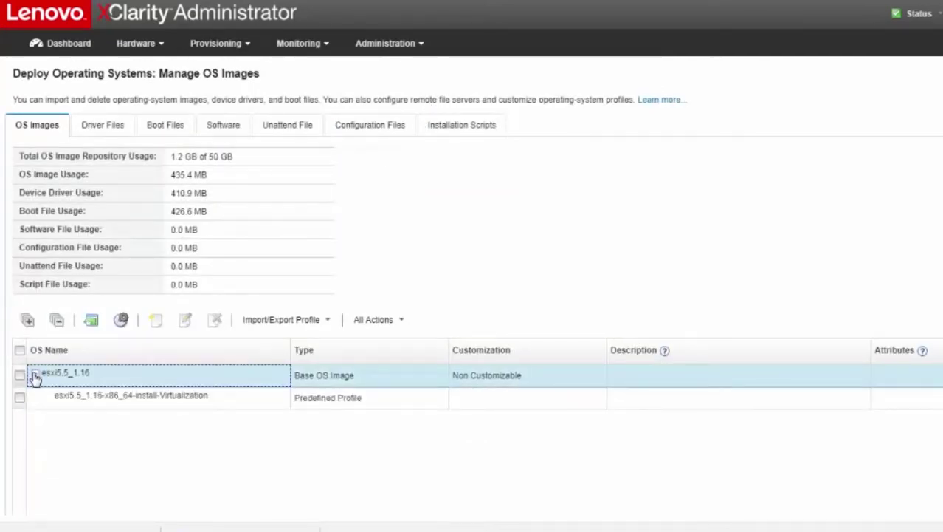
left_click(35, 374)
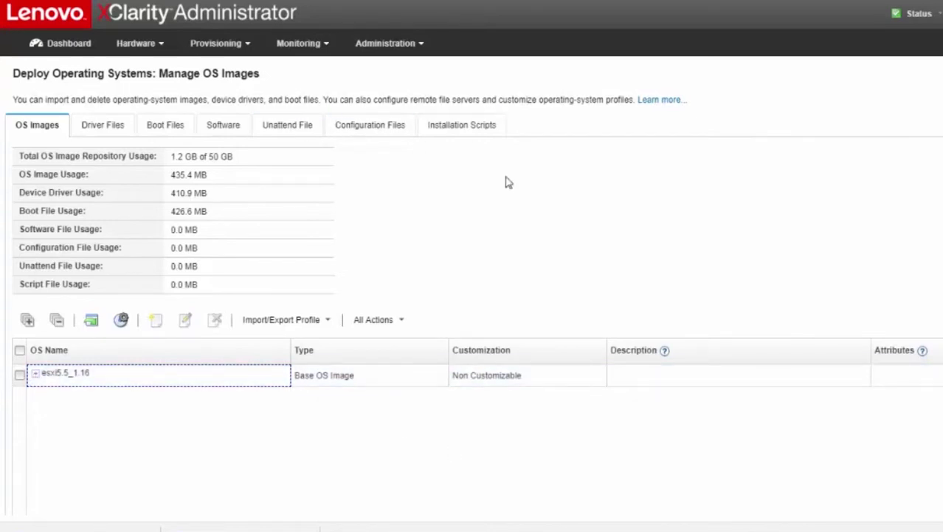
left_click(685, 217)
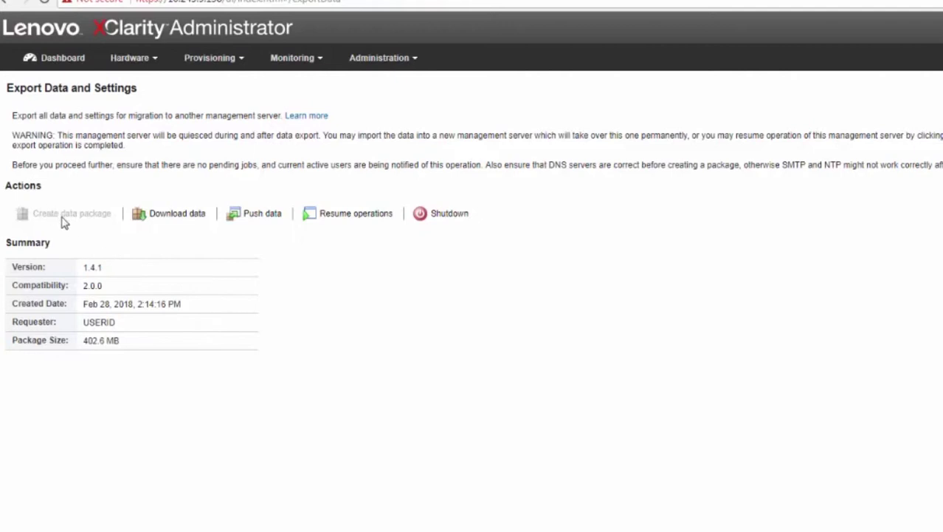
Step: Review the original server's new 402.6 MB export package created at 2:14:16 PM
left_click(189, 217)
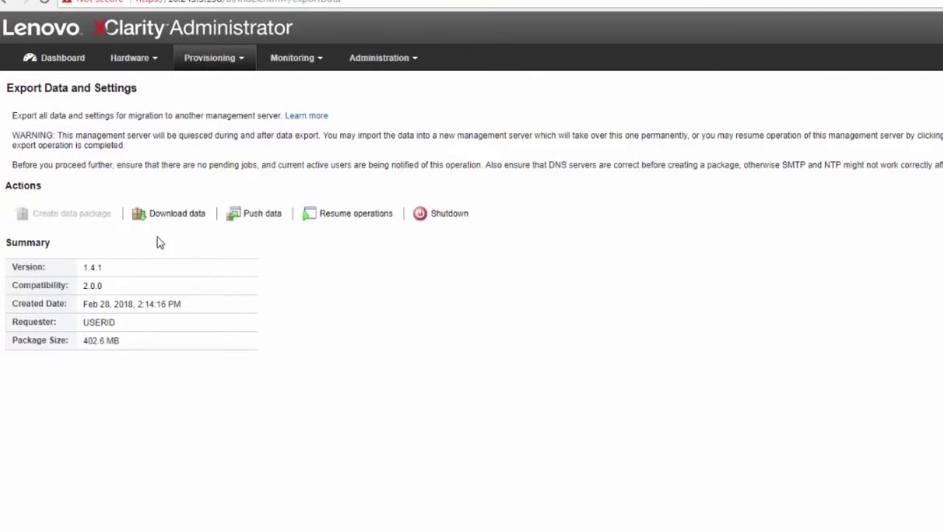
Step: Push the data package to the new appliance at destination address 10.243.14.173
left_click(255, 214)
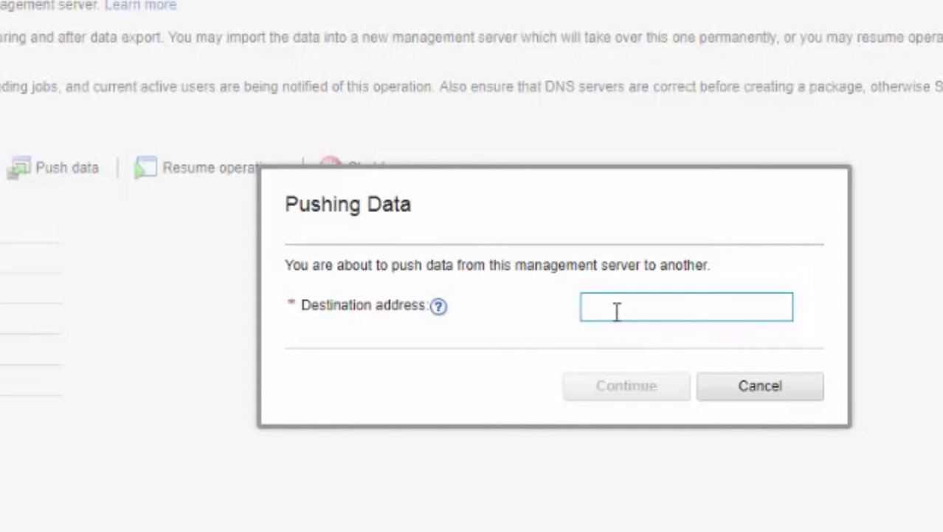
type("10.")
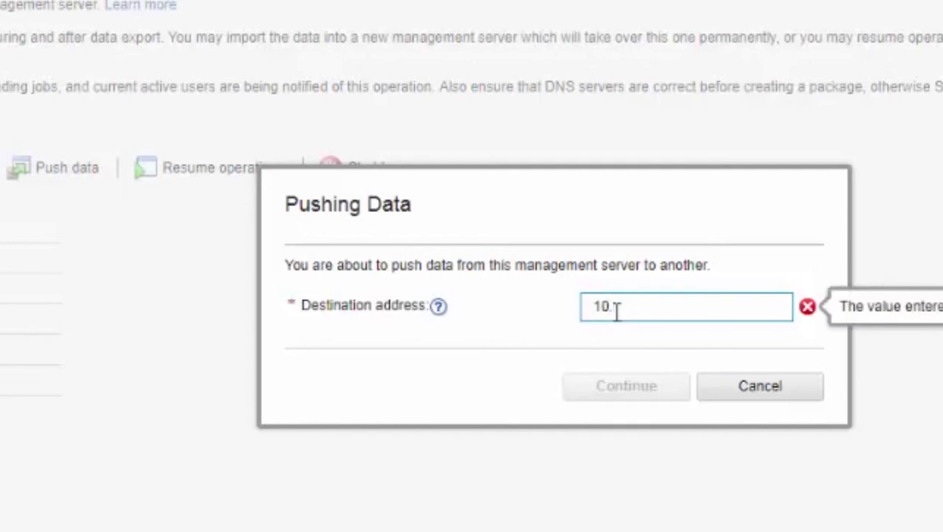
type("243.14.173")
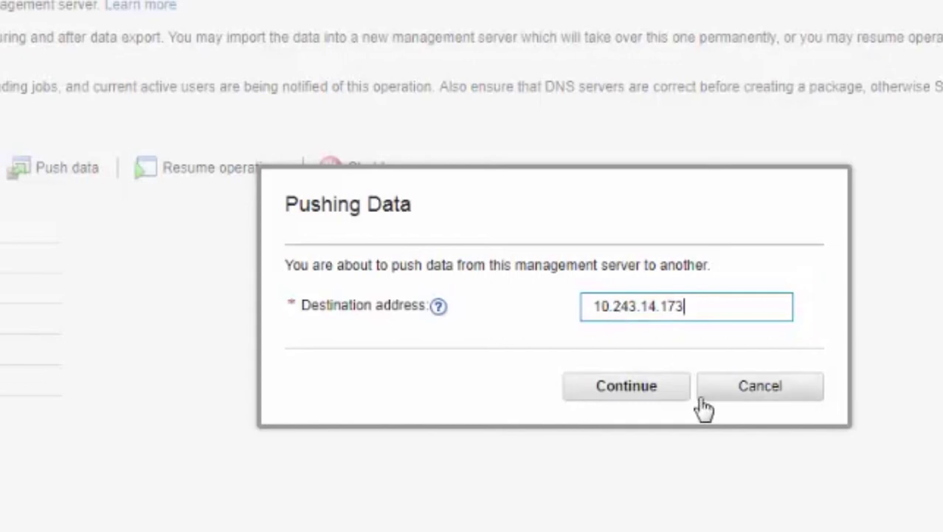
left_click(438, 307)
left_click(626, 386)
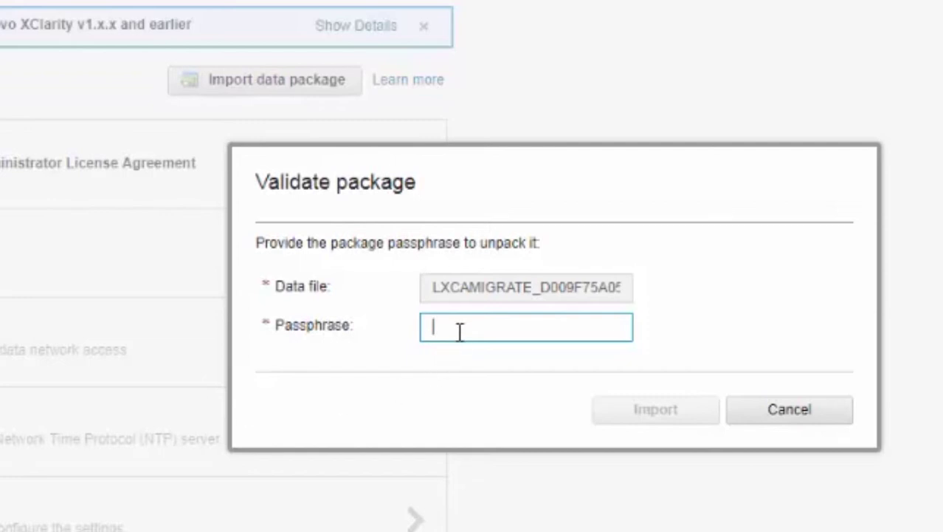
Step: Enter the package passphrase and unpack and validate the pushed package
type("•••••••")
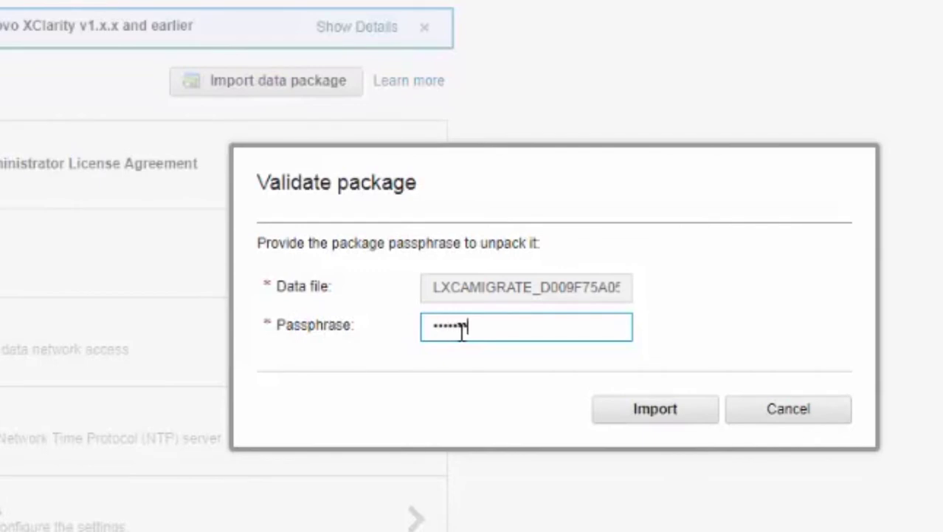
type("••••")
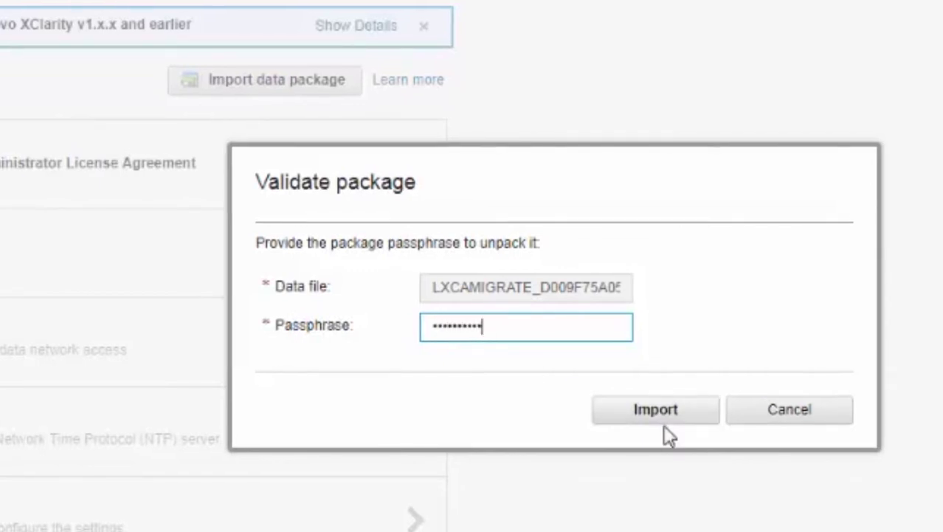
left_click(655, 418)
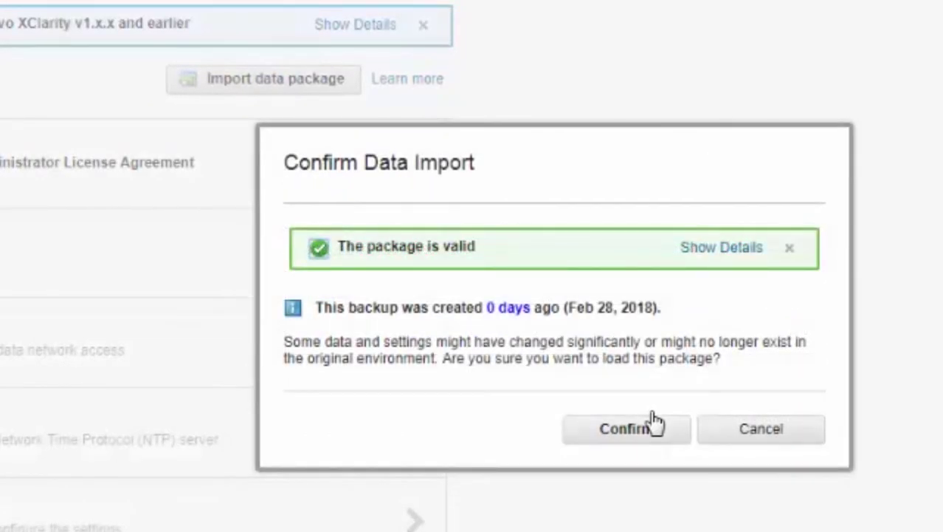
Step: Import network settings, managed devices and OS images from the validated package, keeping all options checked
left_click(632, 437)
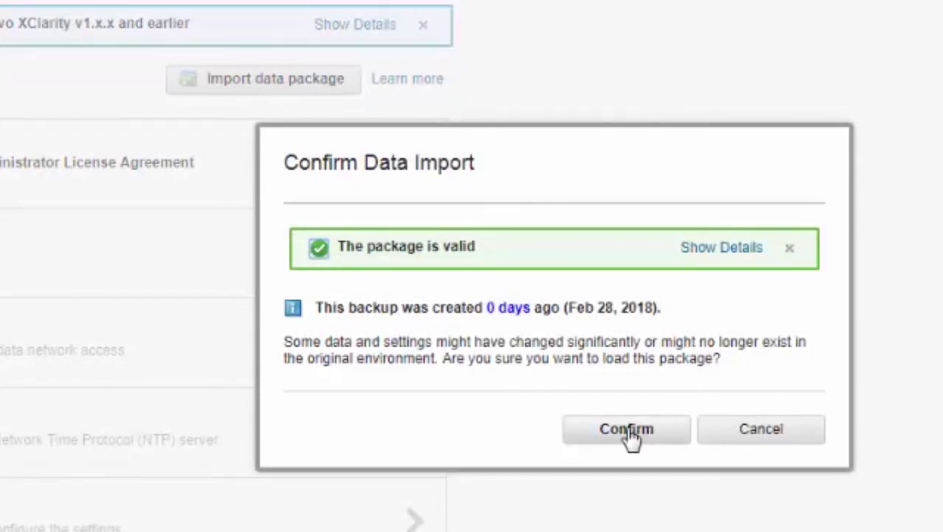
left_click(627, 429)
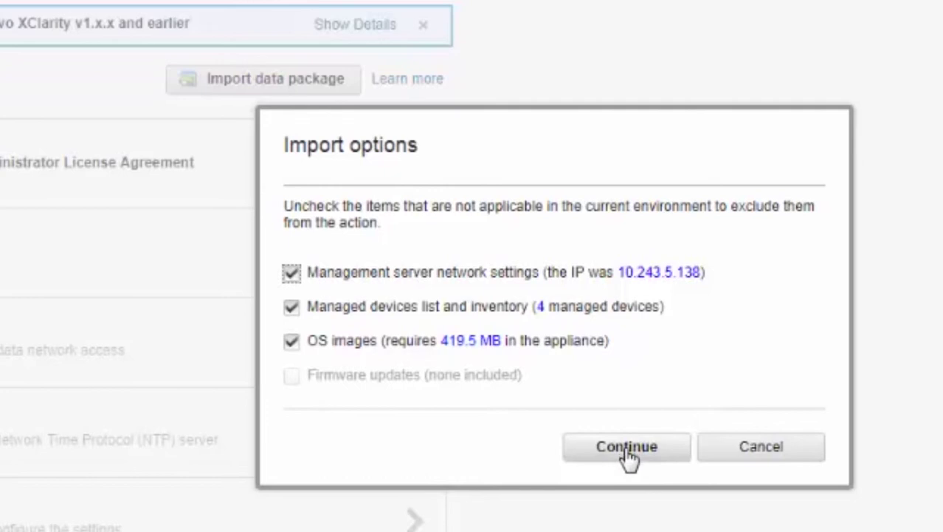
left_click(627, 451)
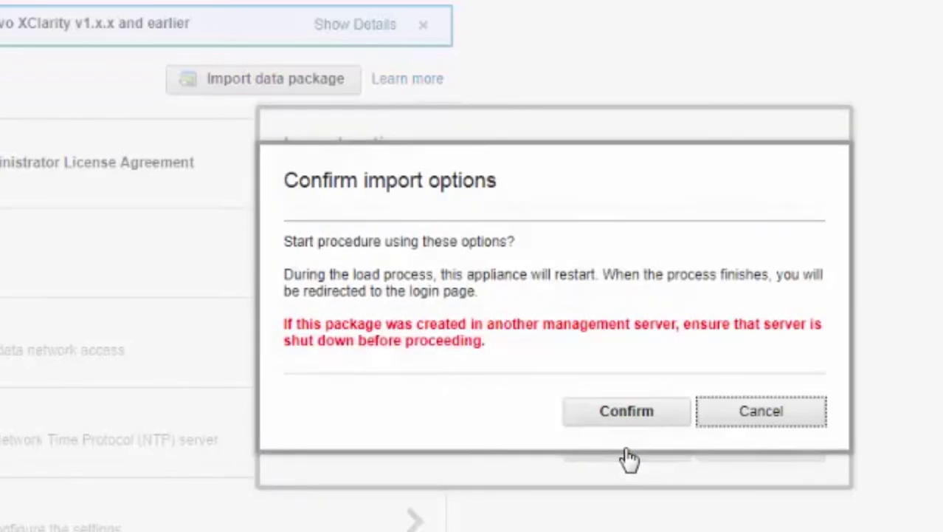
left_click(628, 410)
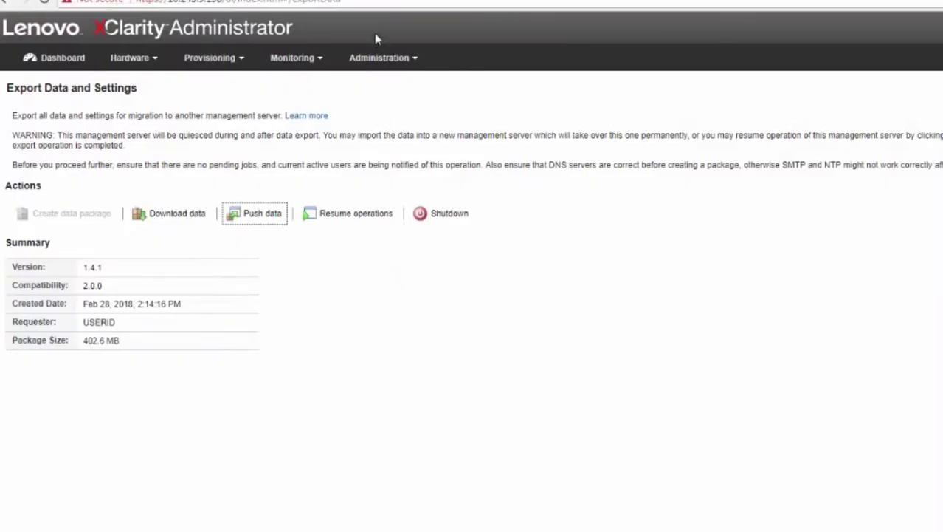
Step: Shut down the original management server to free its address, confirming on the second attempt
left_click(389, 62)
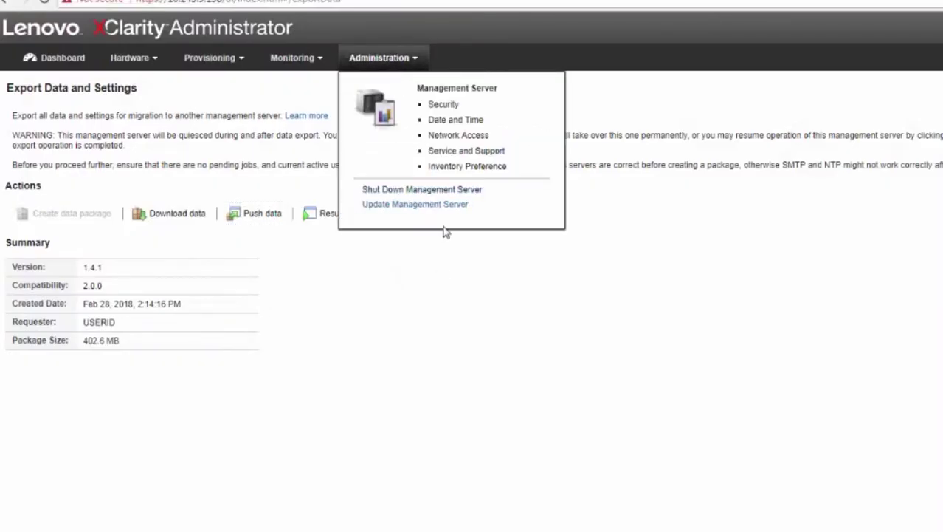
left_click(432, 190)
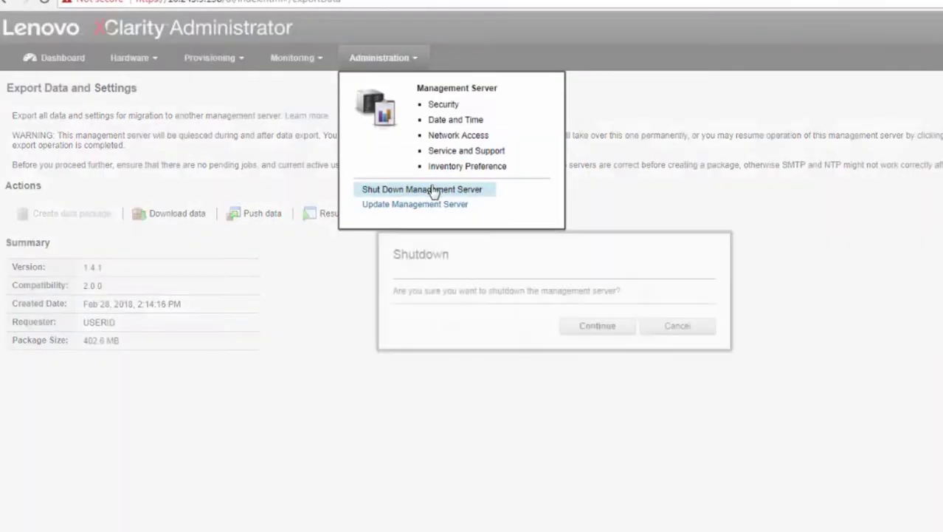
left_click(688, 329)
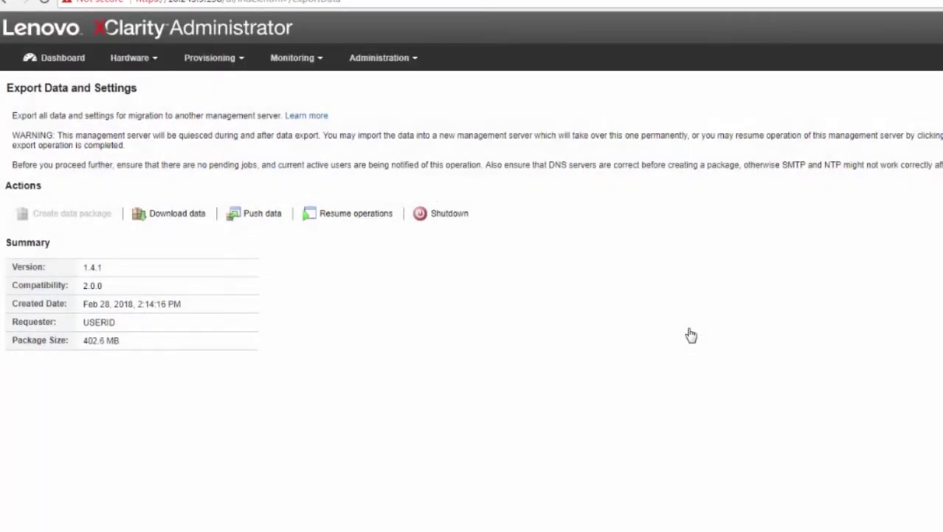
left_click(443, 214)
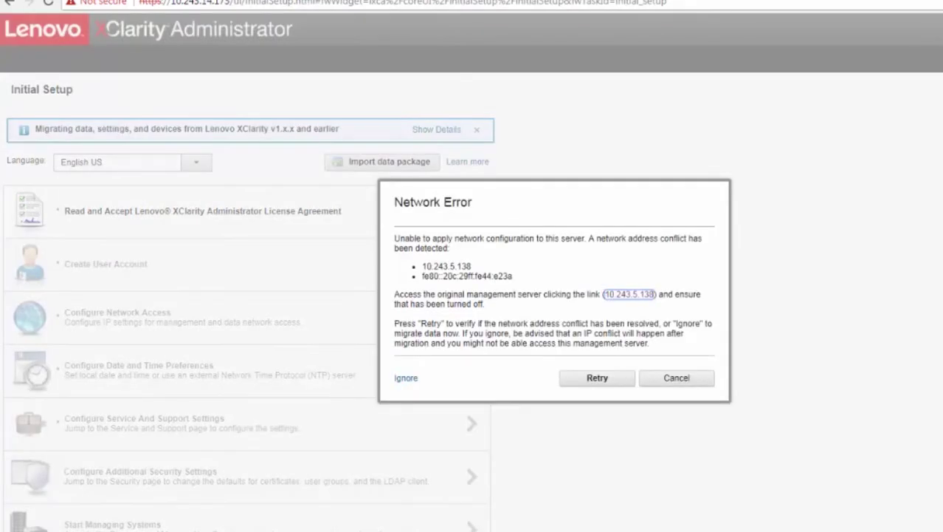
Step: Retry the address conflict check so the import finishes and the Dashboard shows 3 servers, 1 OS image
left_click(598, 379)
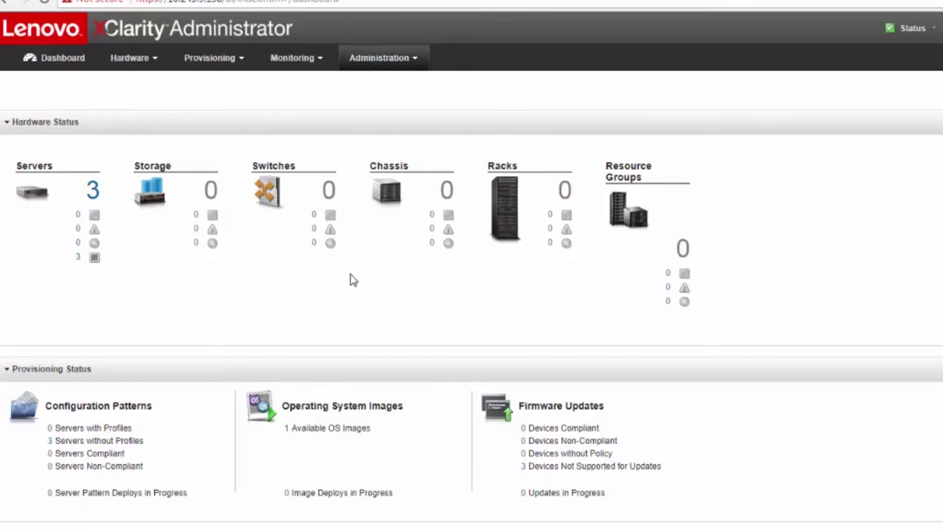
Step: Go to Administration > Update Management Server to confirm the server runs version 2.0.0
left_click(388, 56)
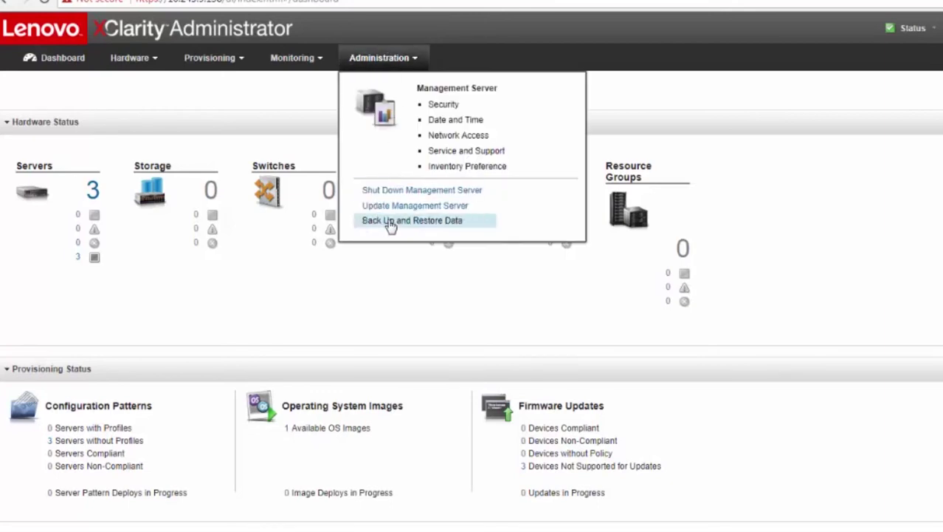
left_click(414, 207)
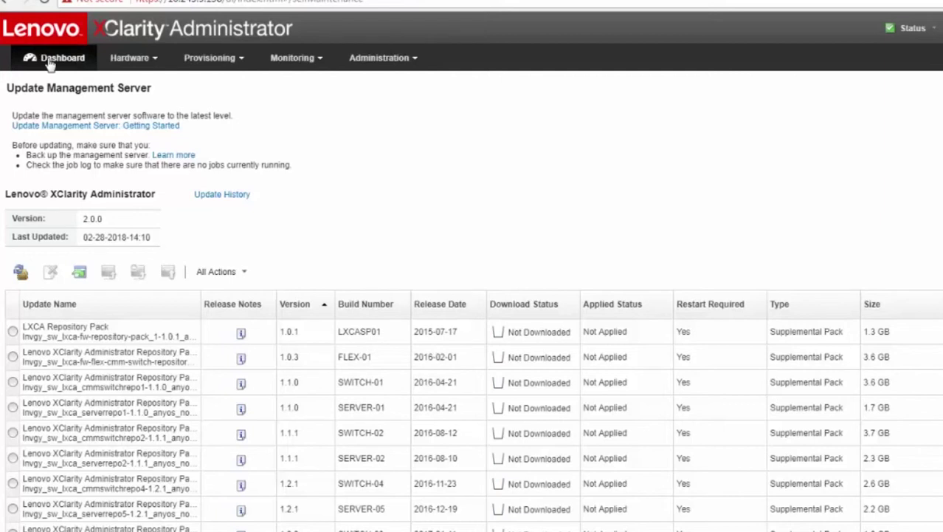
left_click(223, 68)
left_click(428, 122)
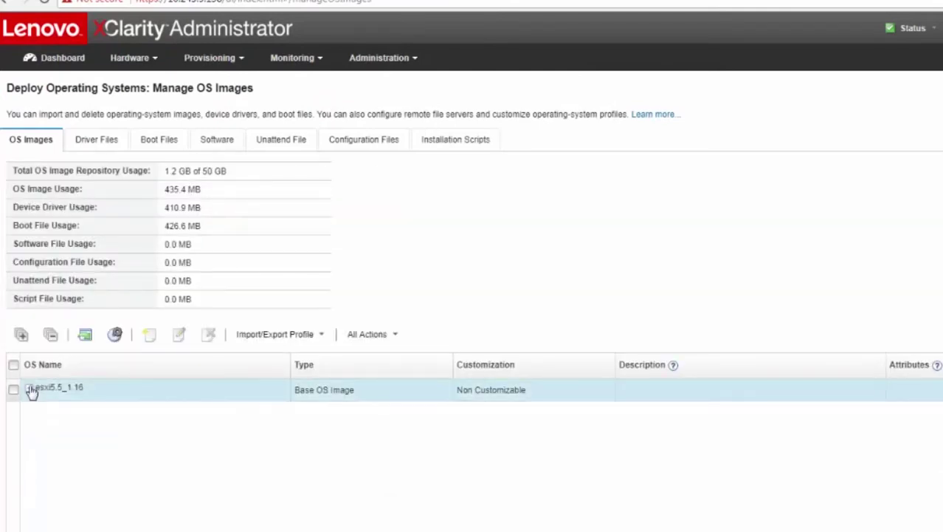
left_click(389, 64)
left_click(394, 210)
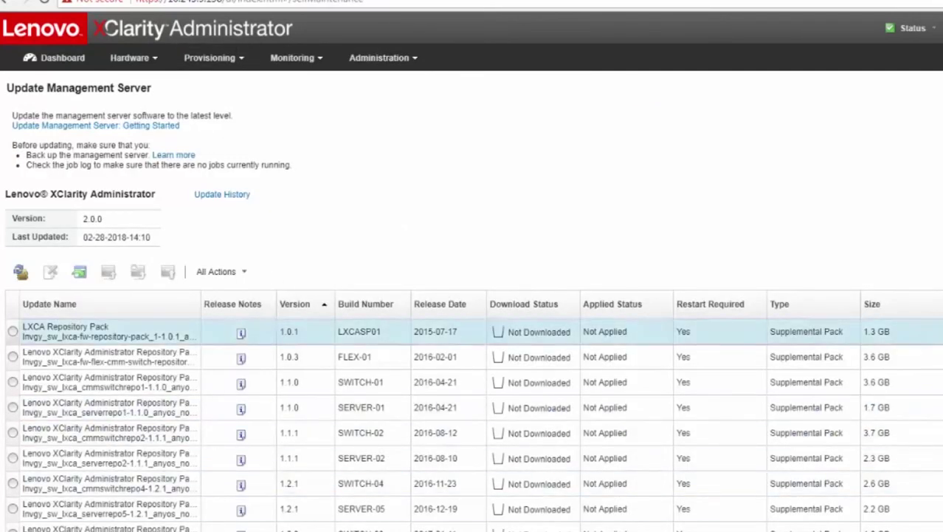
scroll(472, 424, "down", 3)
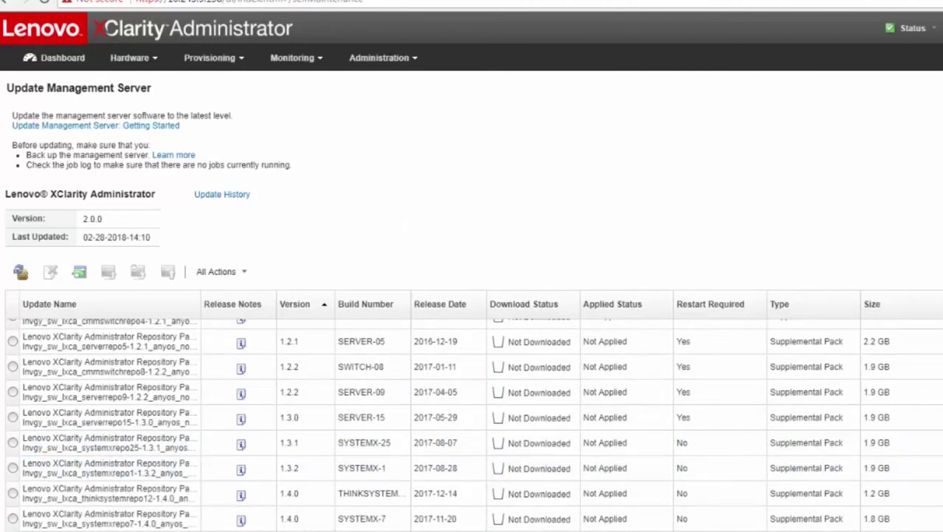
left_click(942, 26)
left_click(942, 236)
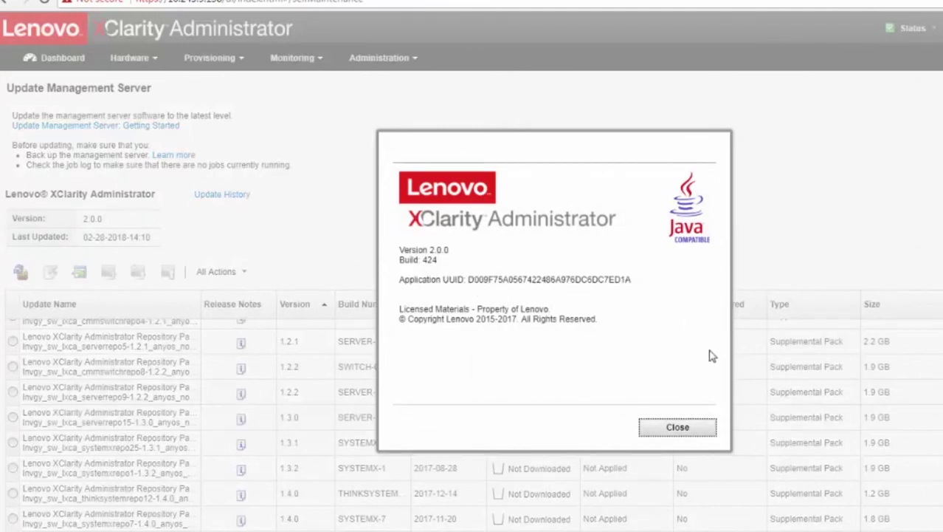
left_click(678, 426)
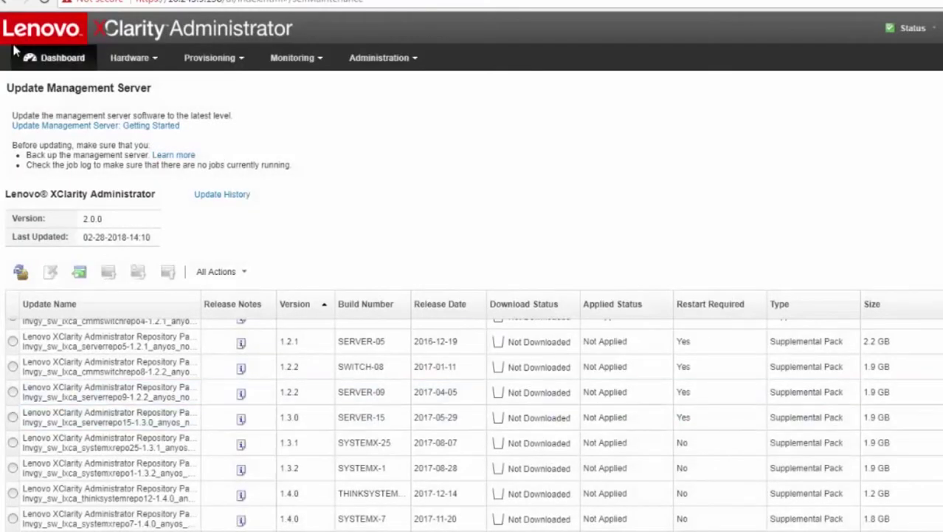
Step: Return to the Dashboard and check it shows 3 servers and 1 available OS image
left_click(53, 63)
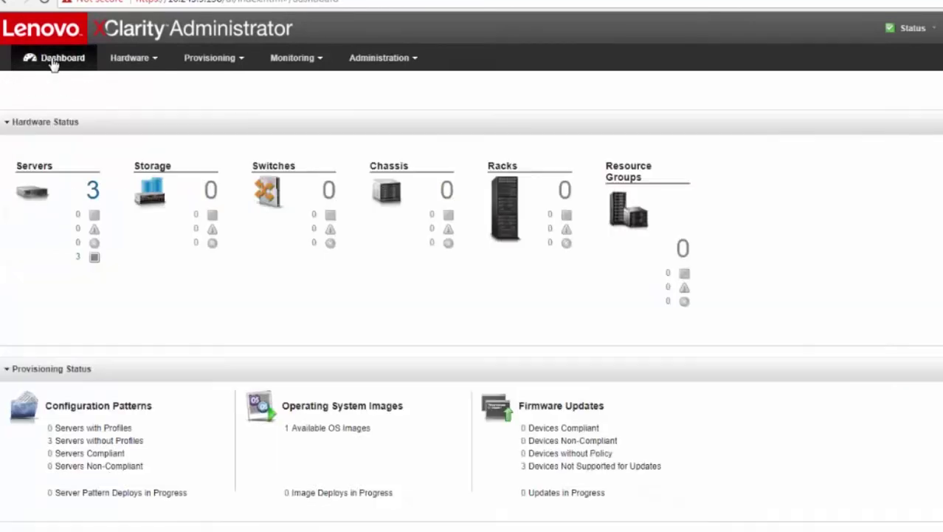
left_click(377, 59)
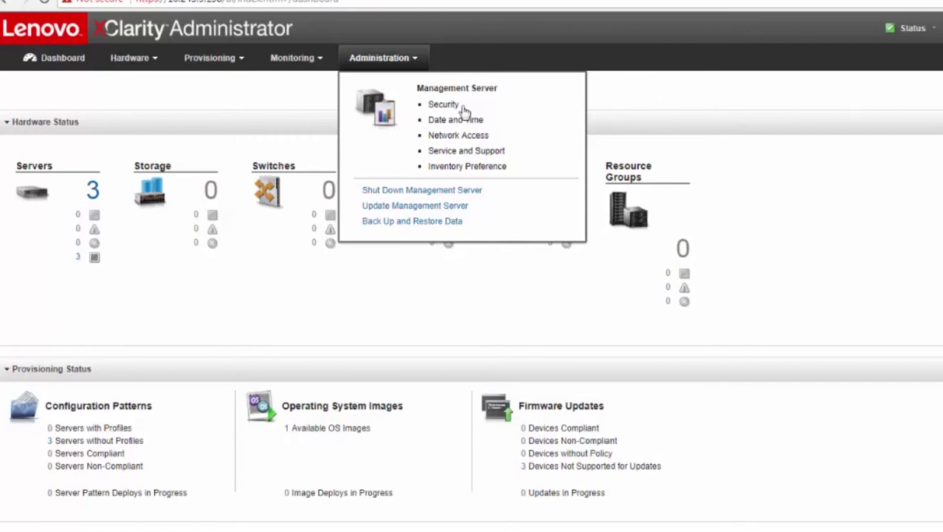
left_click(225, 93)
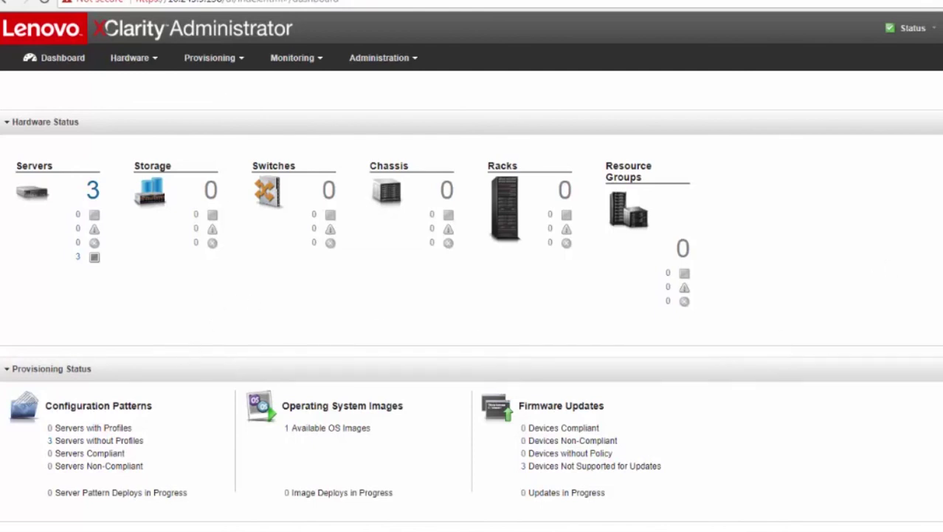
scroll(650, 275, "down", 2)
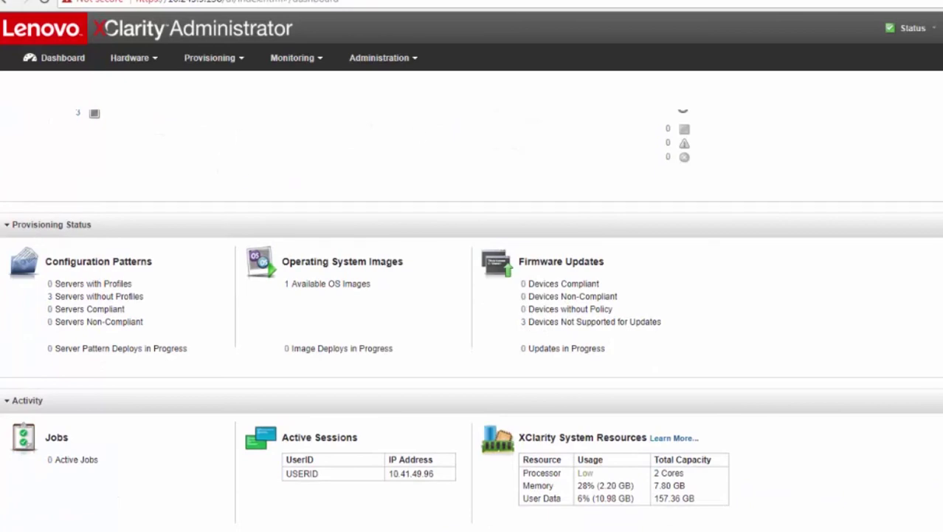
scroll(472, 295, "up", 2)
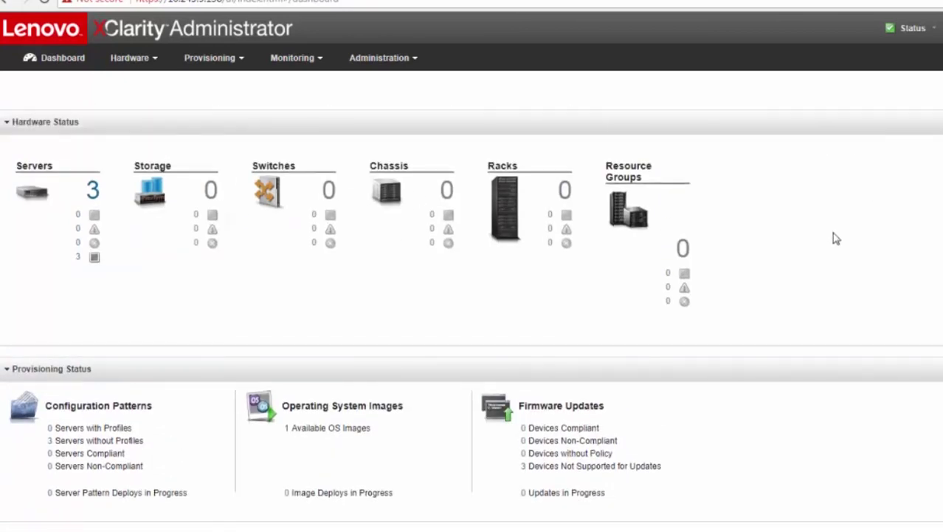